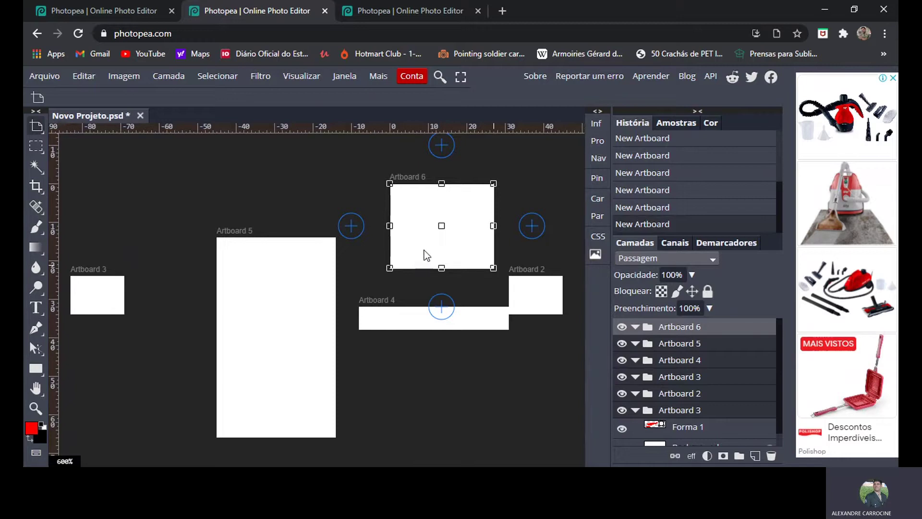
right_click(43, 136)
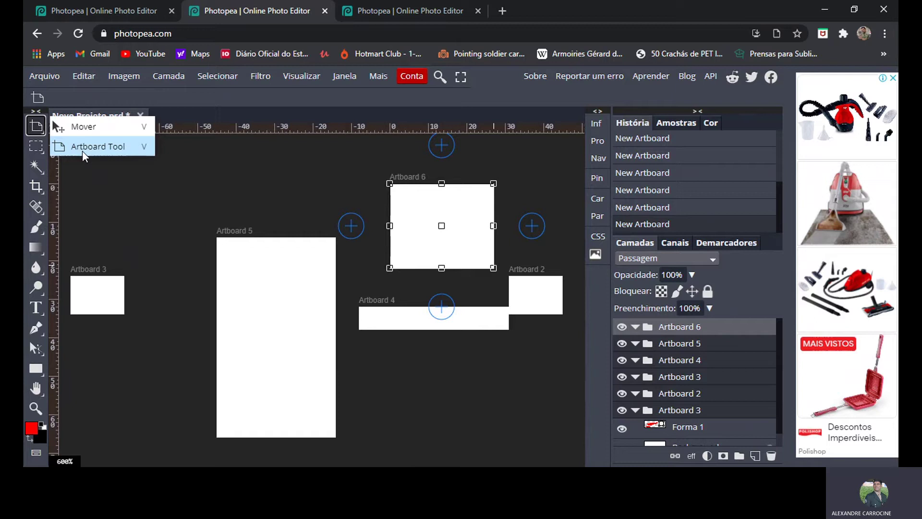
left_click(143, 186)
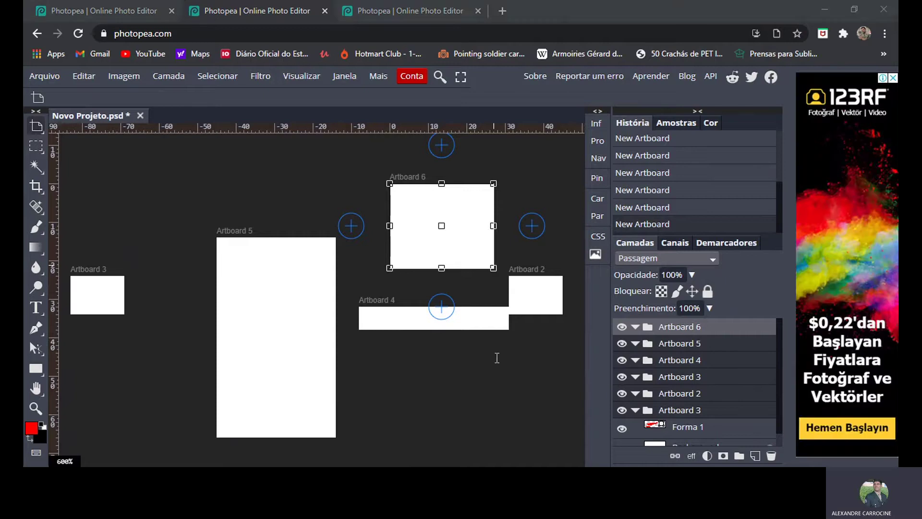
left_click(845, 270)
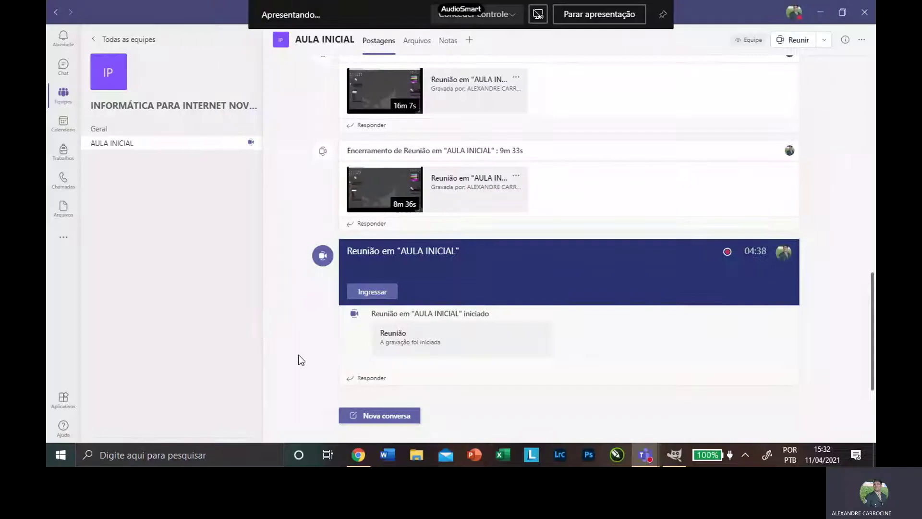
- Switch to GIMP and create a new blank image of 1920 x 1080 px
left_click(674, 454)
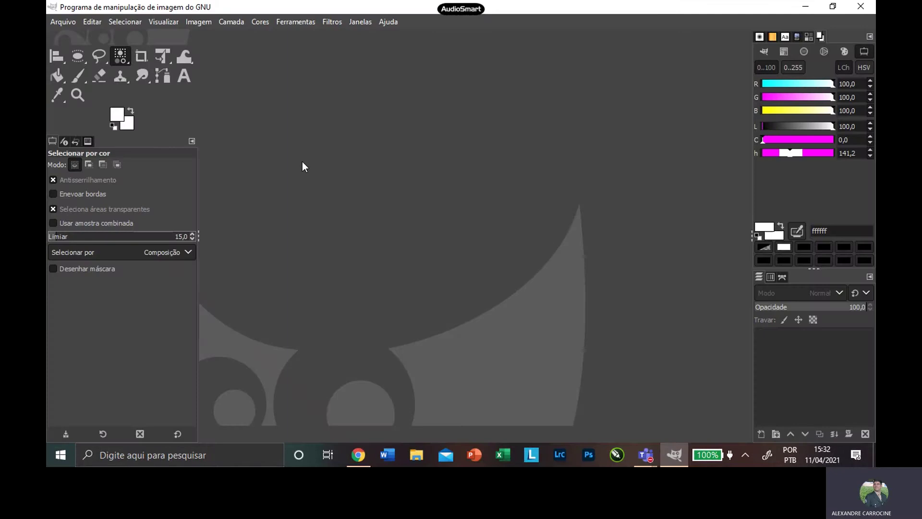
left_click(68, 18)
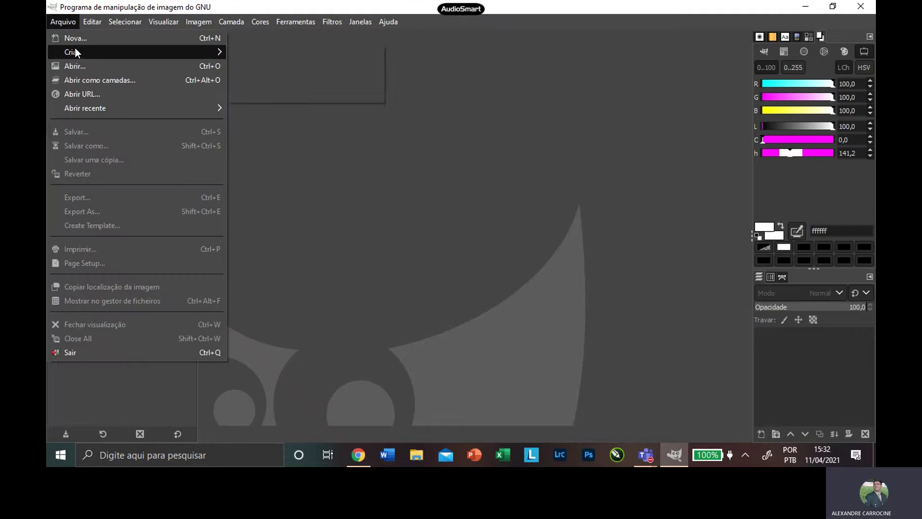
left_click(74, 38)
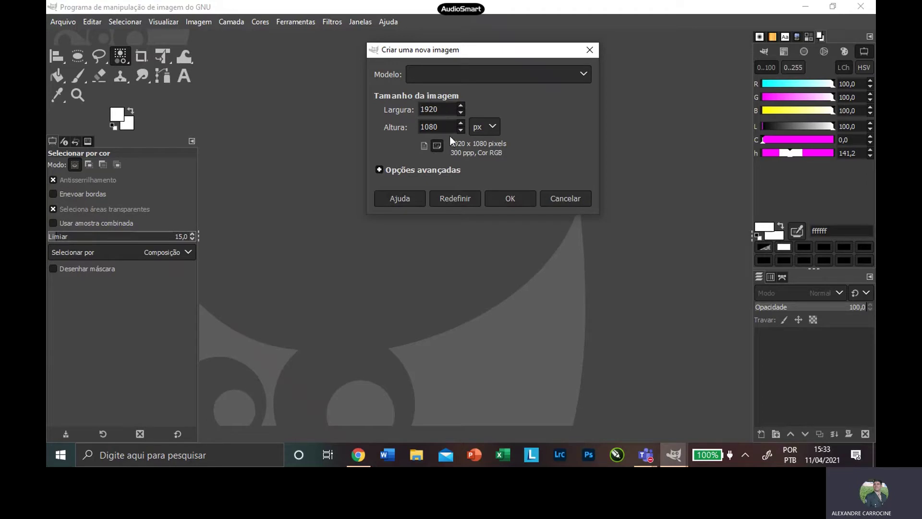
left_click(537, 68)
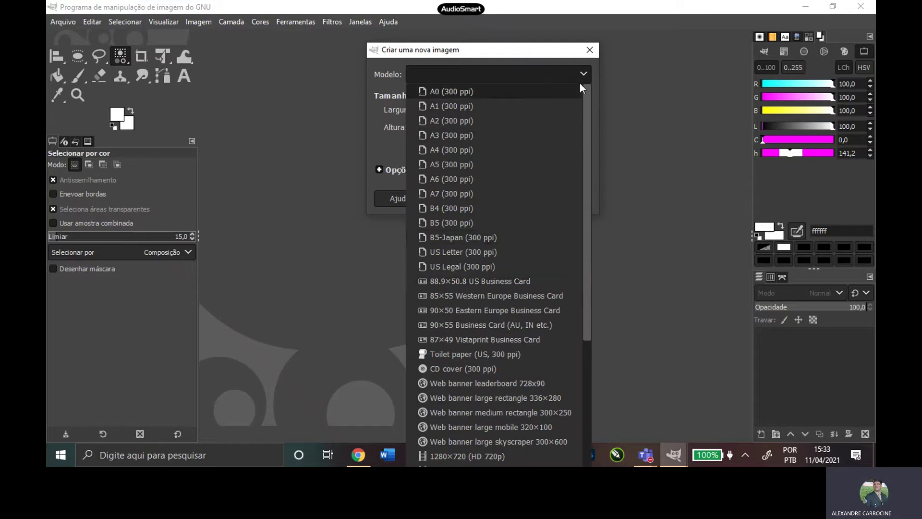
left_click(637, 137)
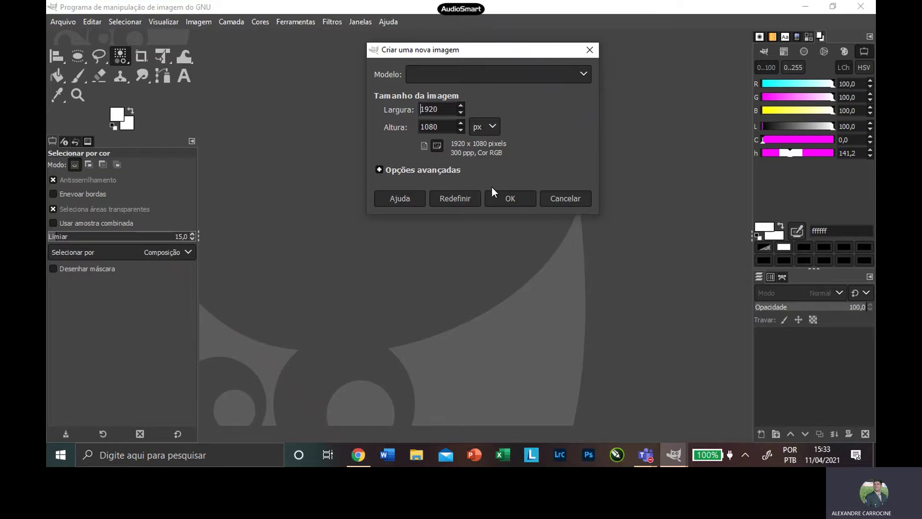
left_click(508, 199)
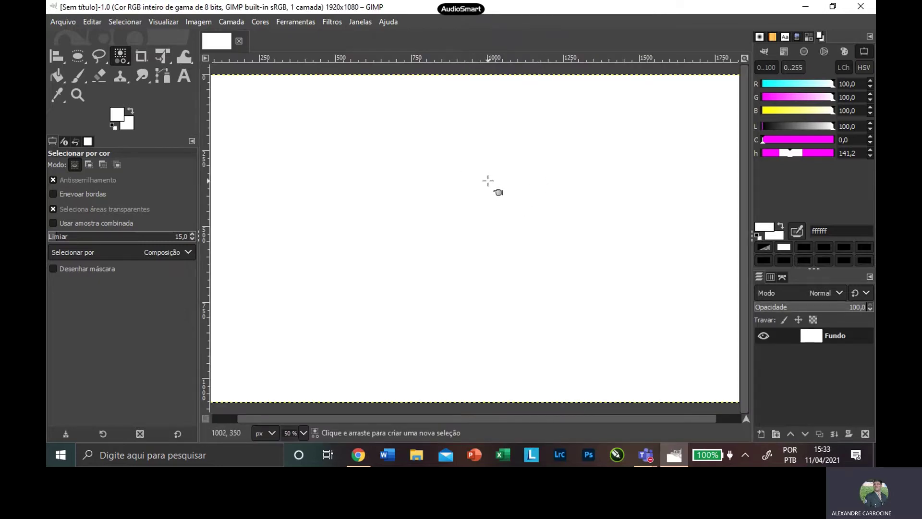
scroll(488, 181, "down", 1)
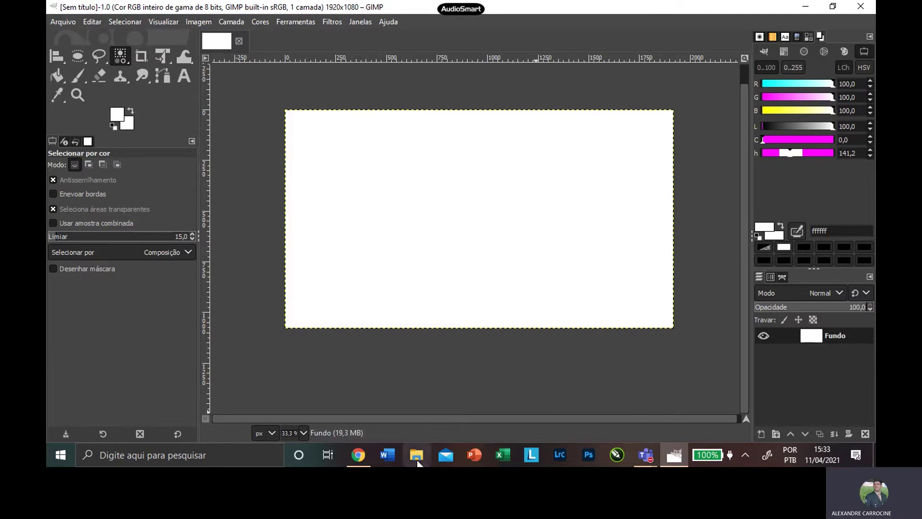
- Switch back to Chrome, close the 123RF page and bring up the Bahai.psd project in Photopea
left_click(363, 455)
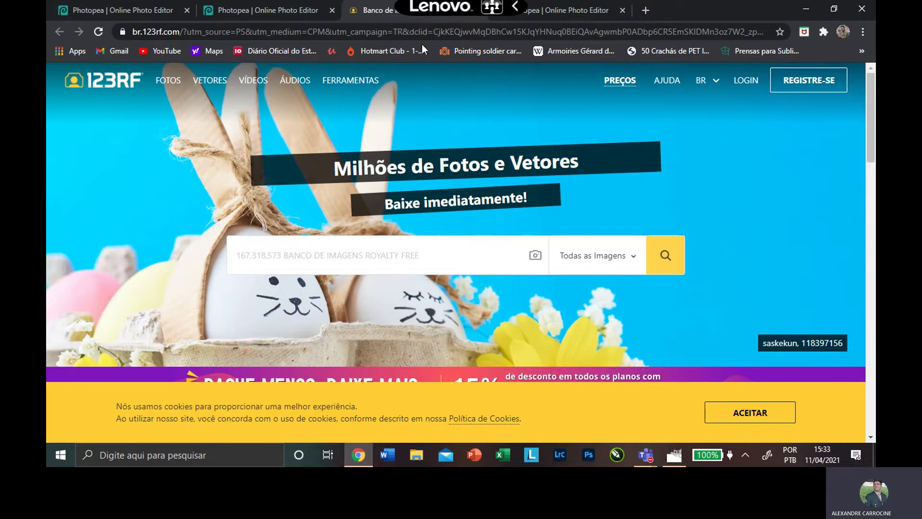
left_click(514, 9)
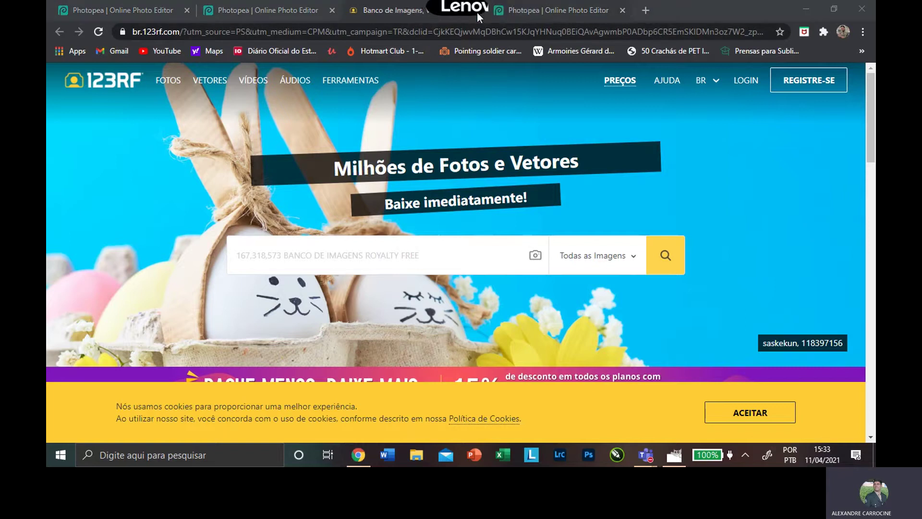
left_click(338, 10)
left_click(361, 10)
right_click(361, 10)
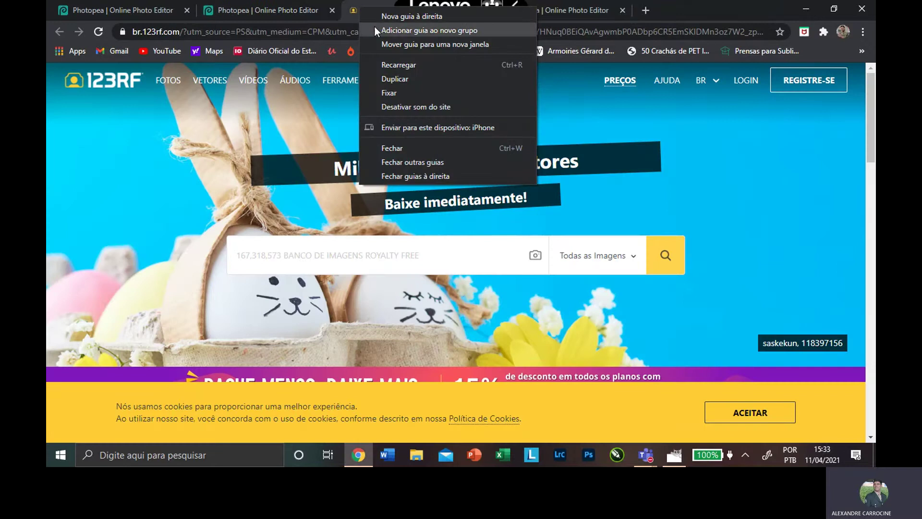
key("Escape")
key("ctrl+w")
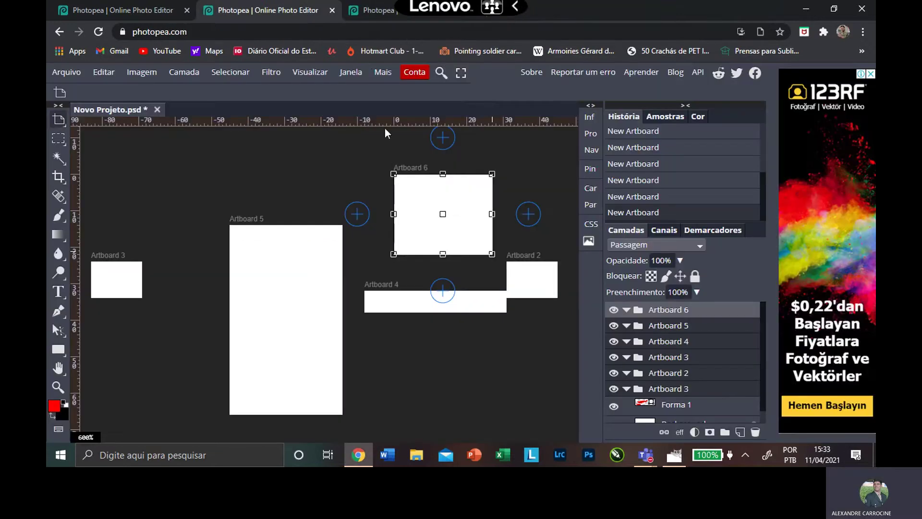
left_click(377, 12)
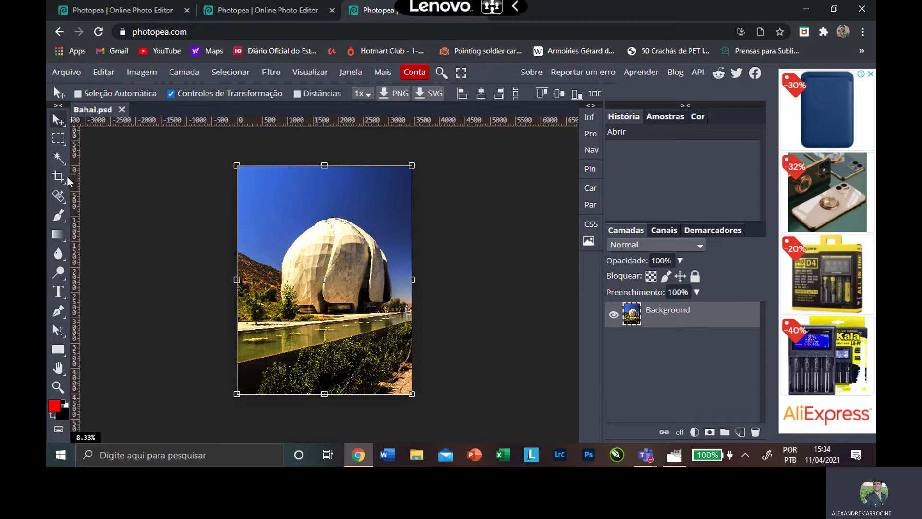
- Make a small circular selection in the upper-left part of the sky with the elliptical selection tool
left_click(64, 144)
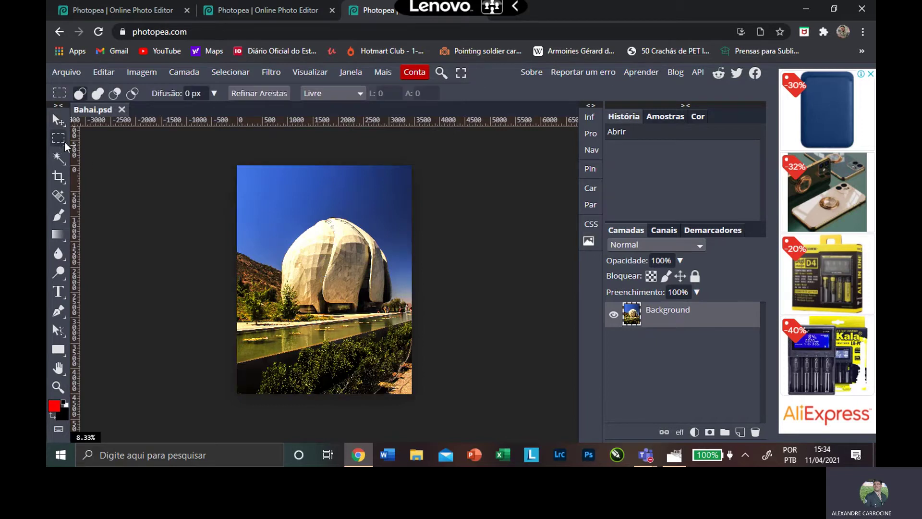
right_click(59, 138)
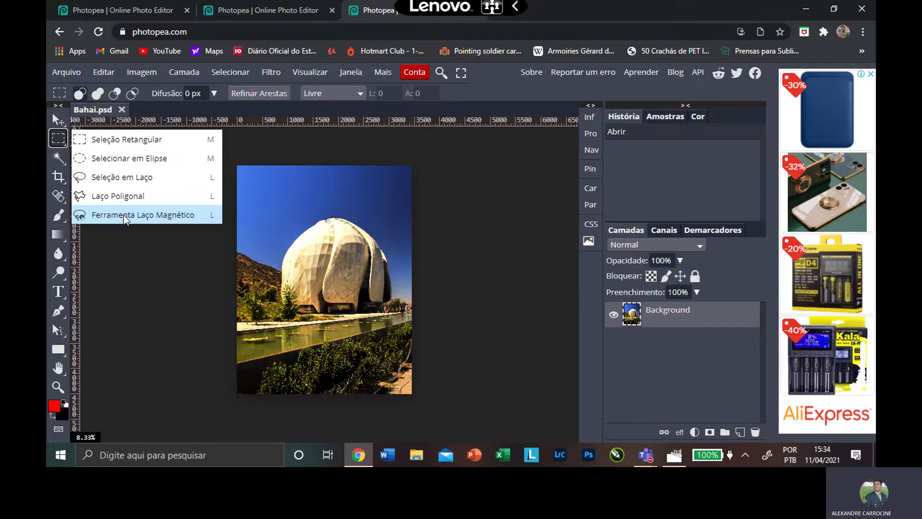
left_click(129, 157)
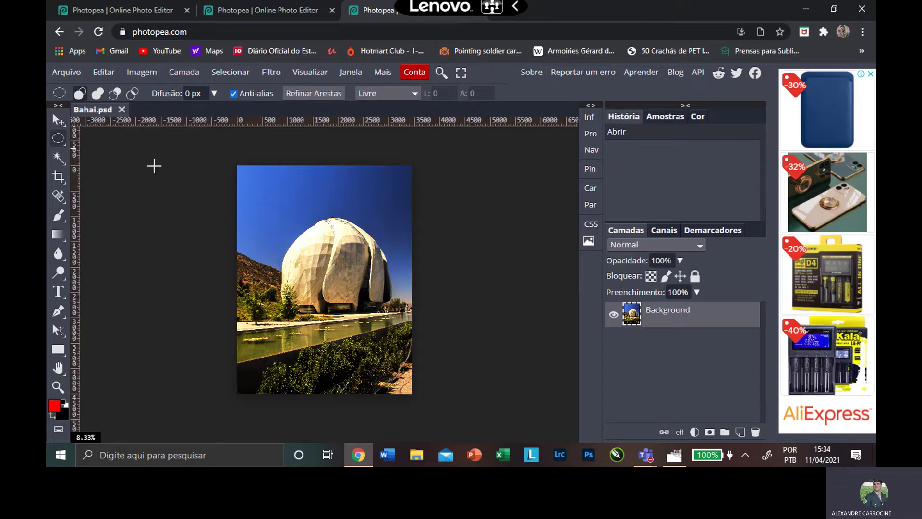
left_click_drag(263, 177, 296, 209)
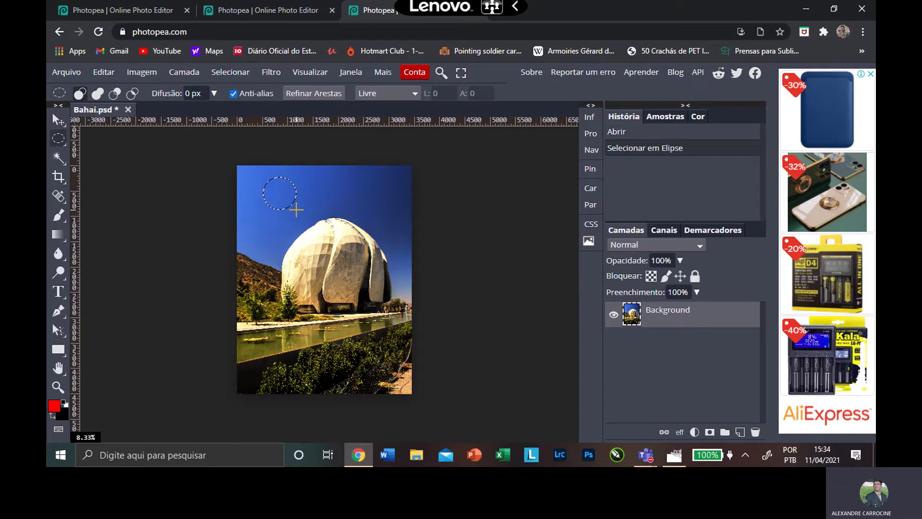
- Try to shift the selected circle of sky slightly, undo the transform and clear the selection
left_click(58, 119)
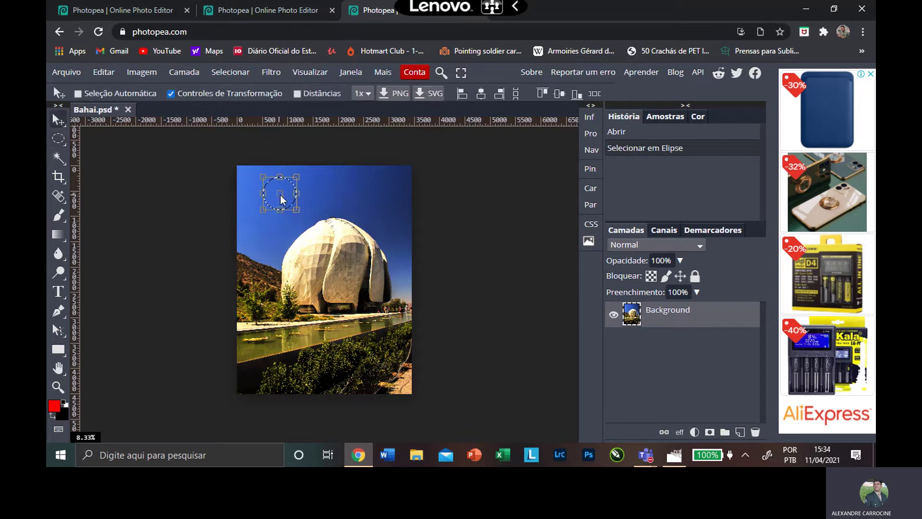
mouse_move(278, 202)
left_mouse_down()
mouse_move(324, 191)
mouse_move(405, 194)
mouse_move(369, 230)
mouse_move(265, 263)
mouse_move(247, 288)
mouse_move(274, 300)
mouse_move(337, 259)
mouse_move(357, 215)
mouse_move(361, 225)
mouse_move(332, 269)
mouse_move(279, 281)
mouse_move(320, 256)
mouse_move(339, 210)
mouse_move(339, 178)
mouse_move(276, 201)
left_mouse_up()
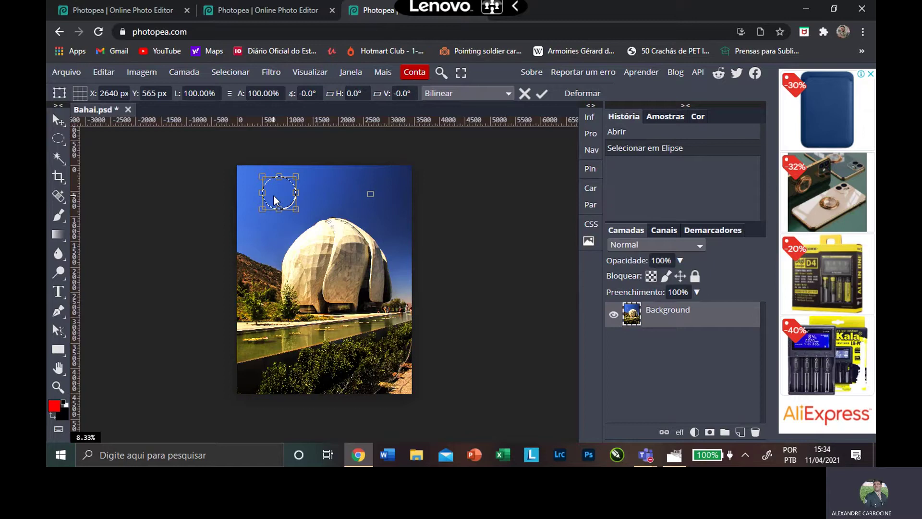
key("Return")
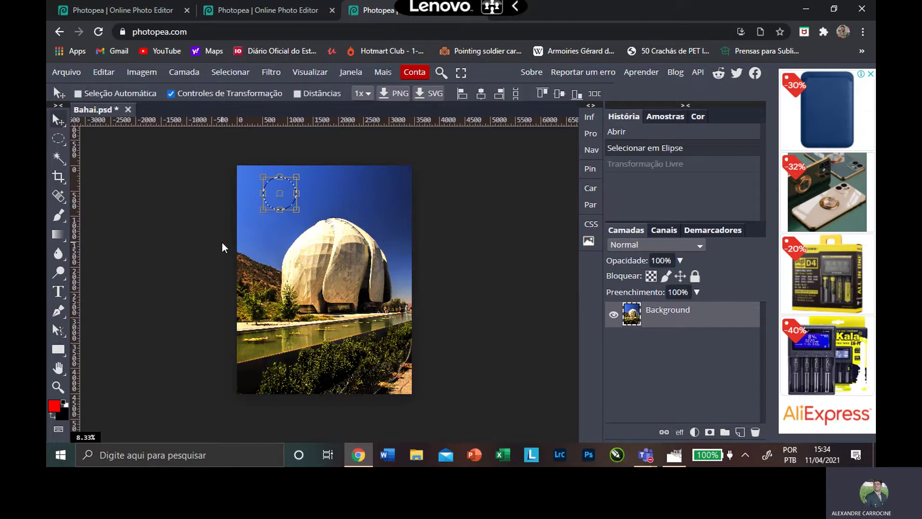
key("ctrl")
key("ctrl+d")
key("ctrl+t")
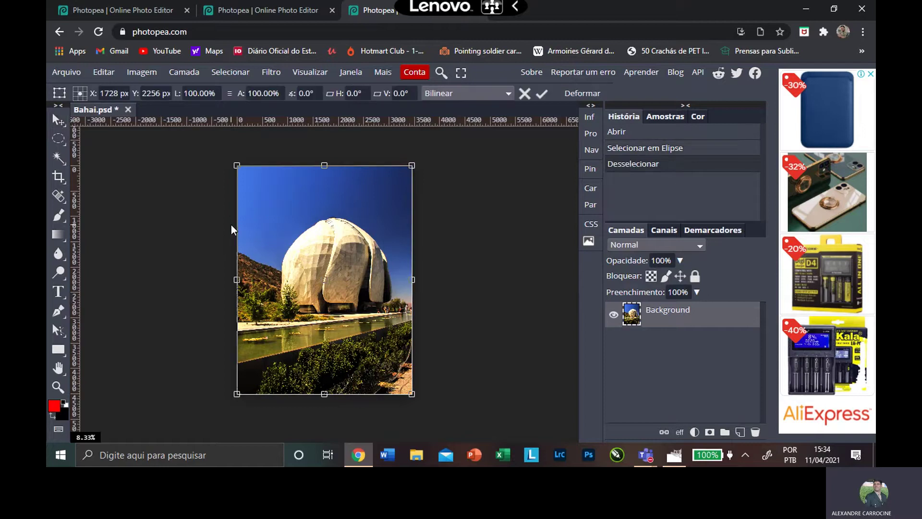
- Select areas of the sky one after another with the Magic Wand at tolerance 16, and nudge the selected upper-right area with the Move tool
right_click(66, 147)
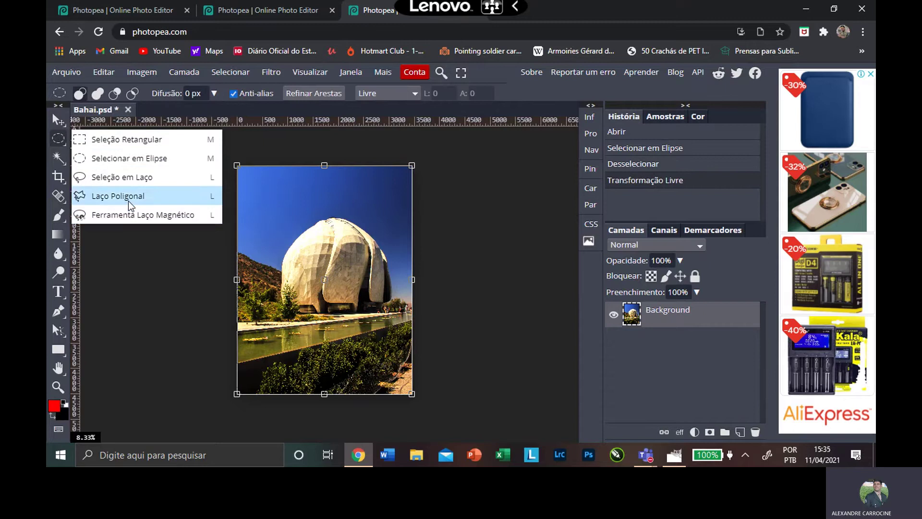
left_click(61, 162)
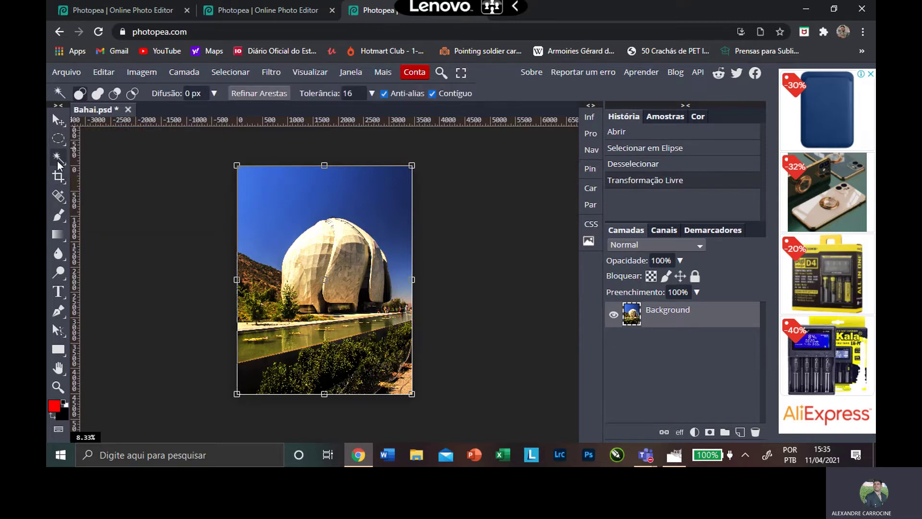
right_click(58, 157)
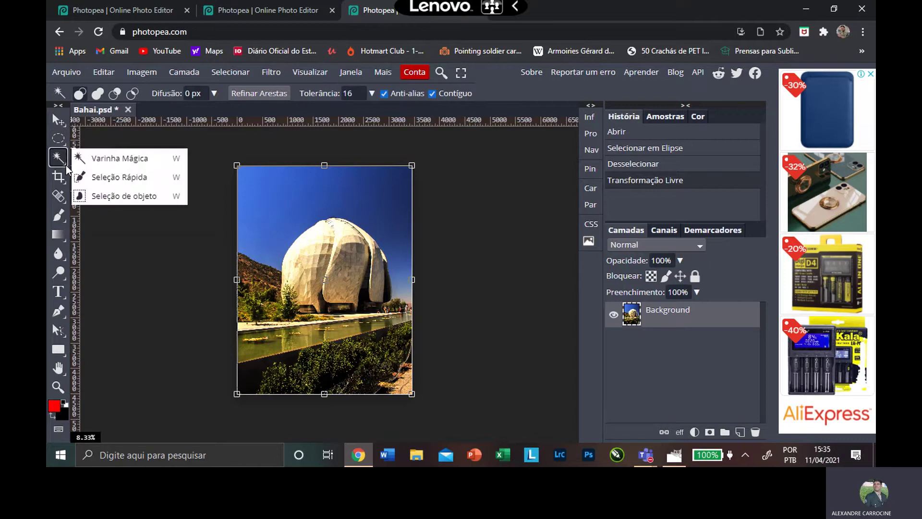
left_click(121, 159)
left_click(280, 201)
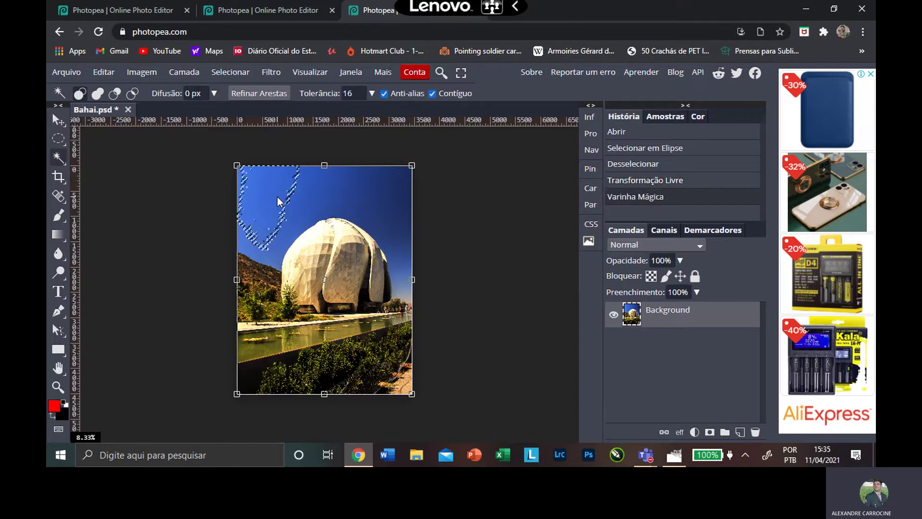
left_click(343, 206)
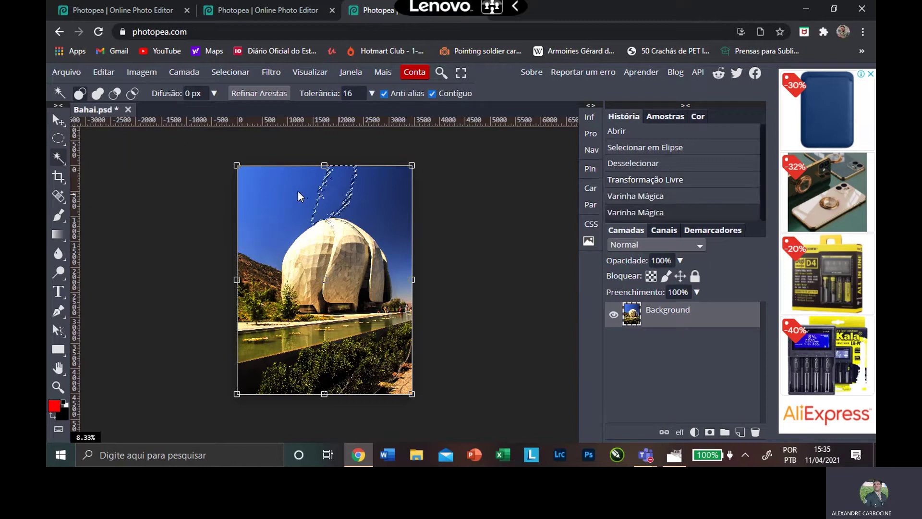
left_click(365, 202)
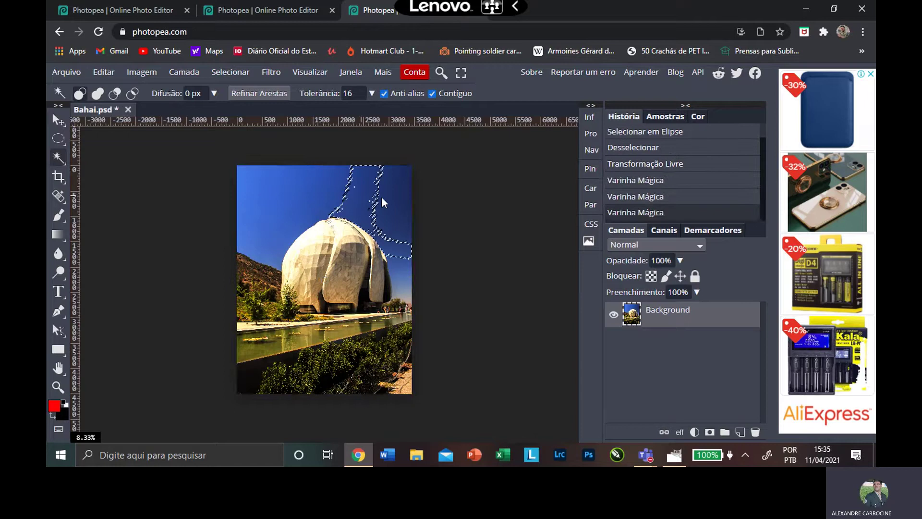
left_click(387, 198)
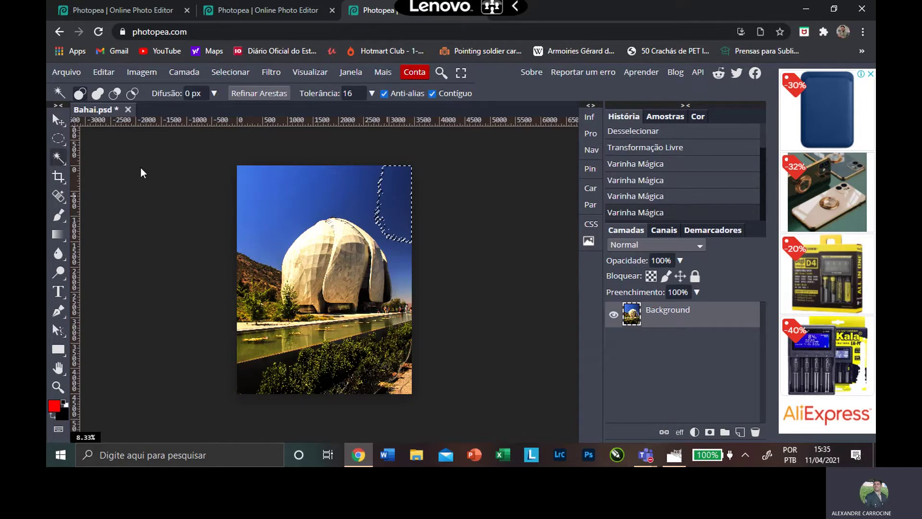
left_click(58, 119)
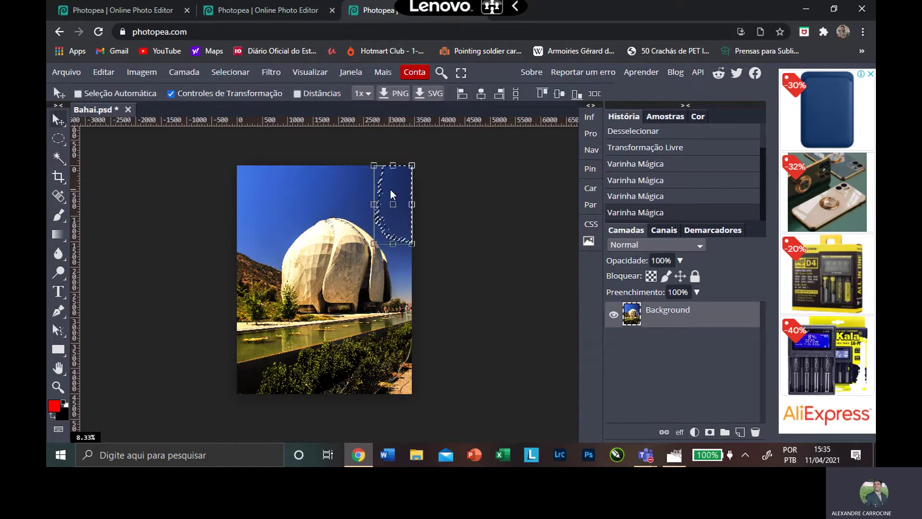
mouse_move(387, 195)
left_mouse_down()
mouse_move(218, 192)
mouse_move(401, 196)
mouse_move(393, 195)
left_mouse_up()
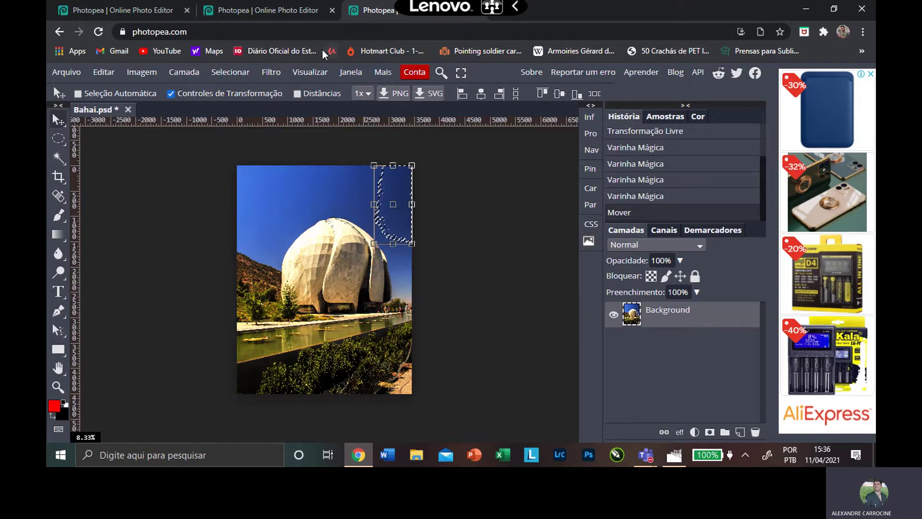
- Bring up the chile.psd project and review its layer stack down to the locked Plano de Fundo layer
left_click(305, 17)
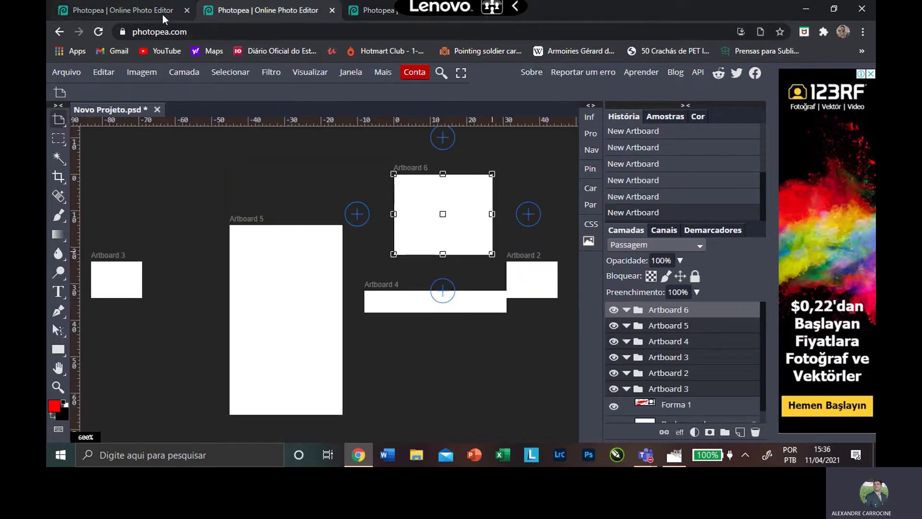
left_click(143, 14)
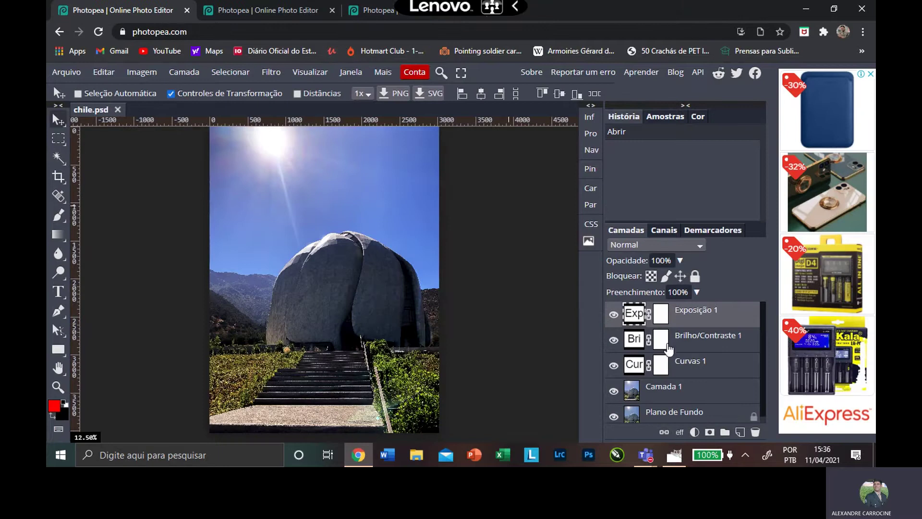
scroll(679, 346, "down", 1)
scroll(680, 344, "down", 1)
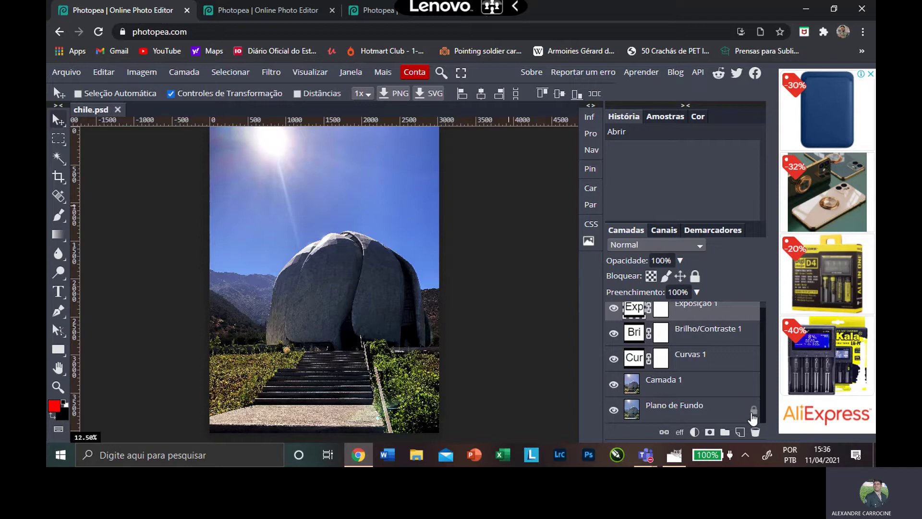
- Fully lock the Camada 1 and Curvas 1 layers, and release both locks again
left_click(731, 387)
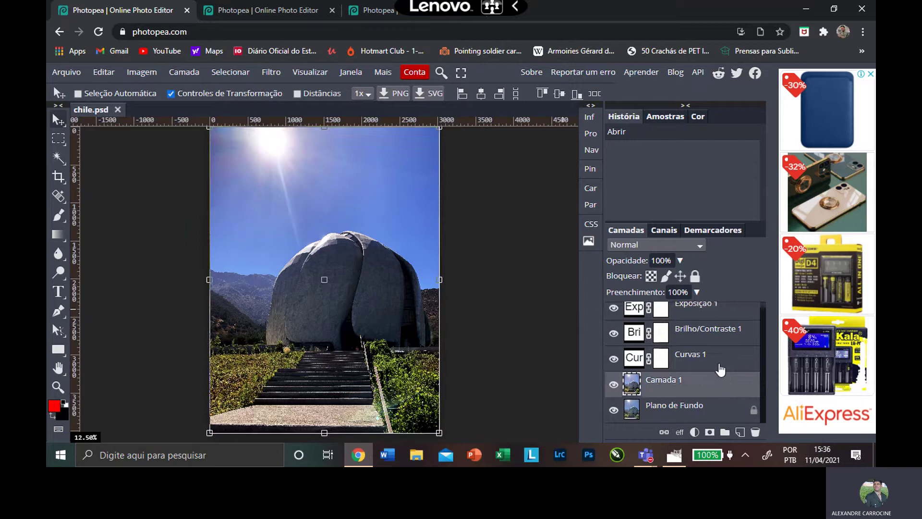
left_click(695, 277)
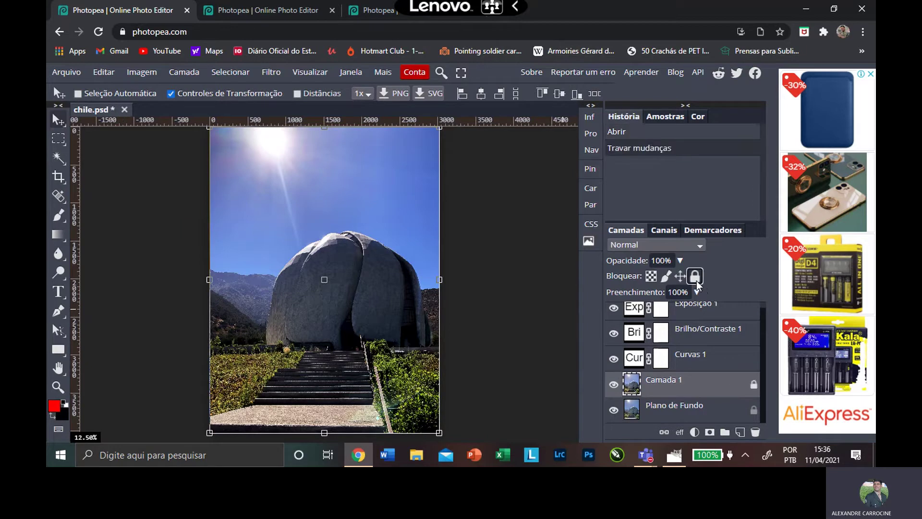
left_click(724, 365)
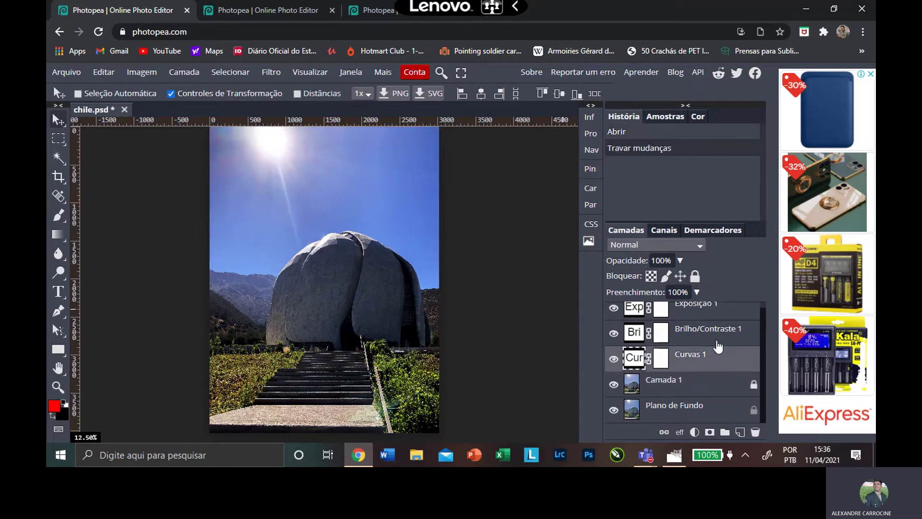
left_click(695, 277)
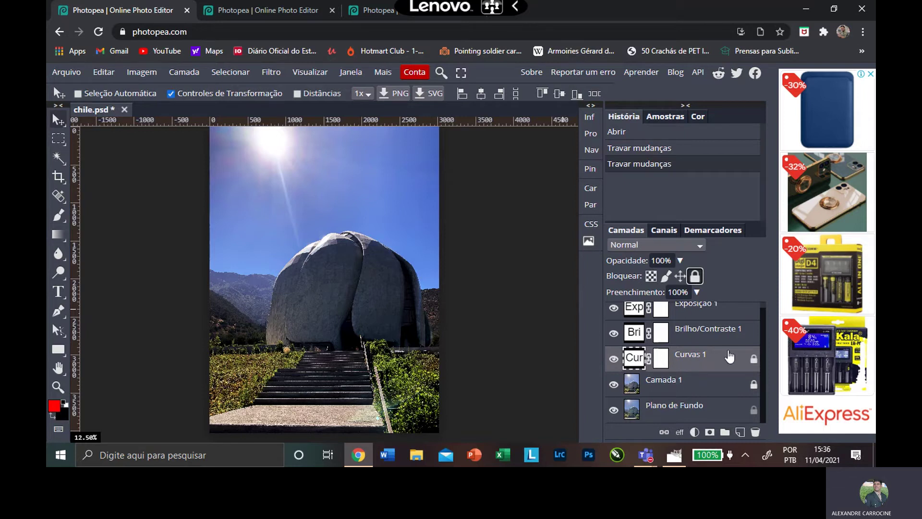
left_click(754, 359)
left_click(756, 383)
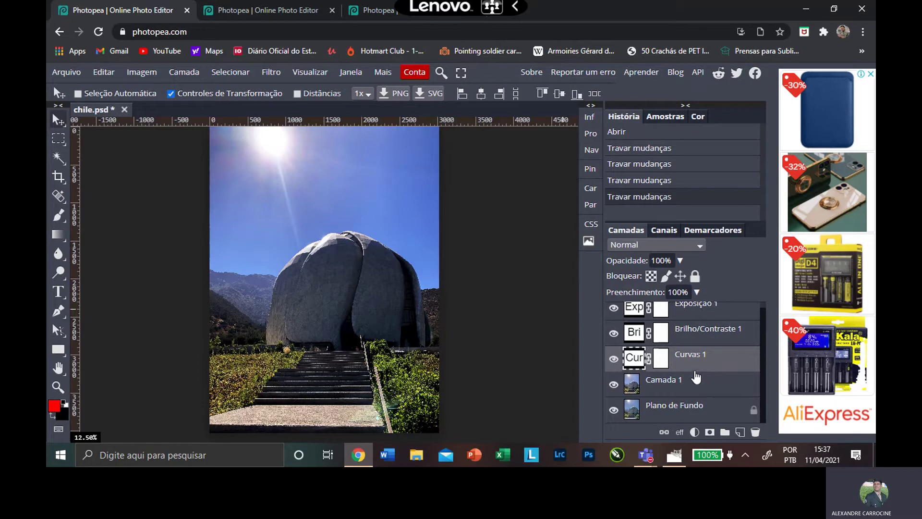
left_click(676, 456)
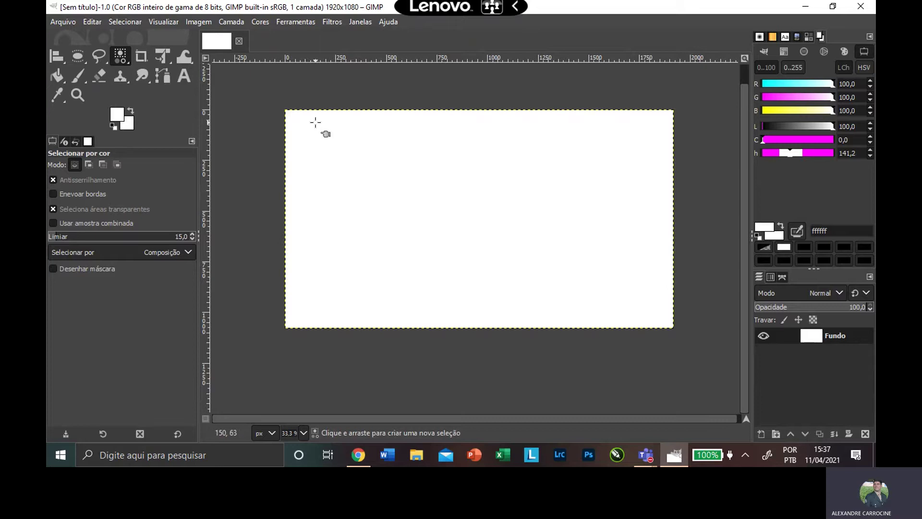
left_click(350, 463)
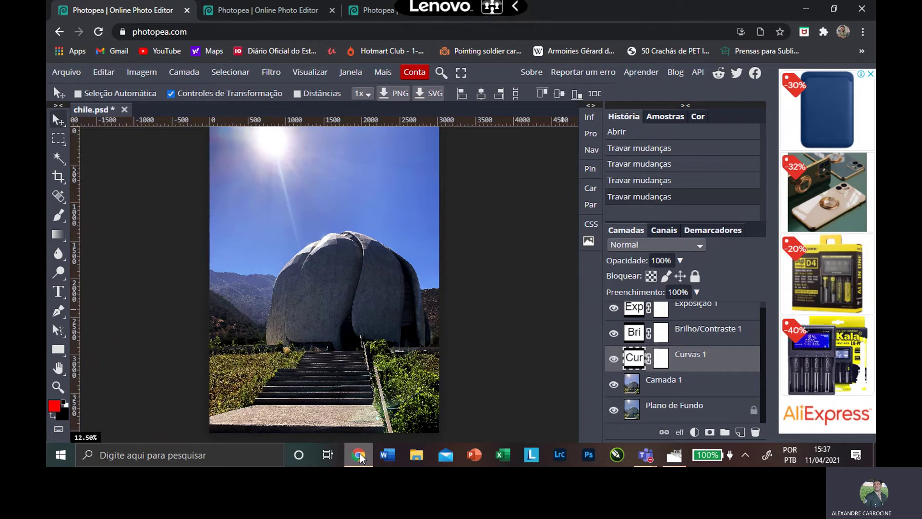
left_click(359, 456)
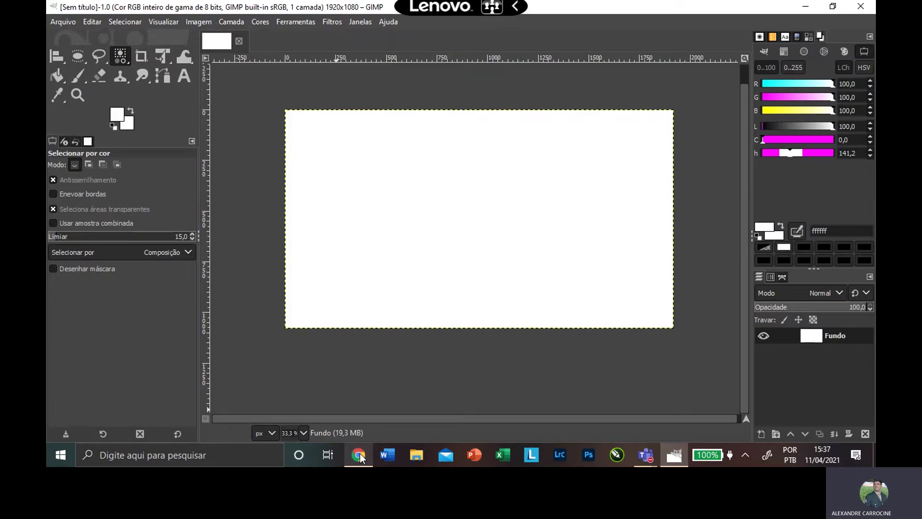
left_click(359, 455)
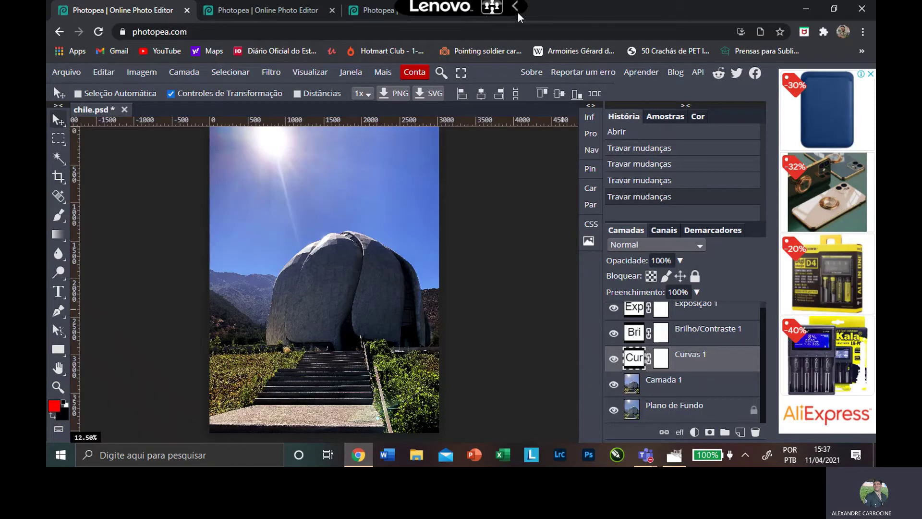
left_click(379, 9)
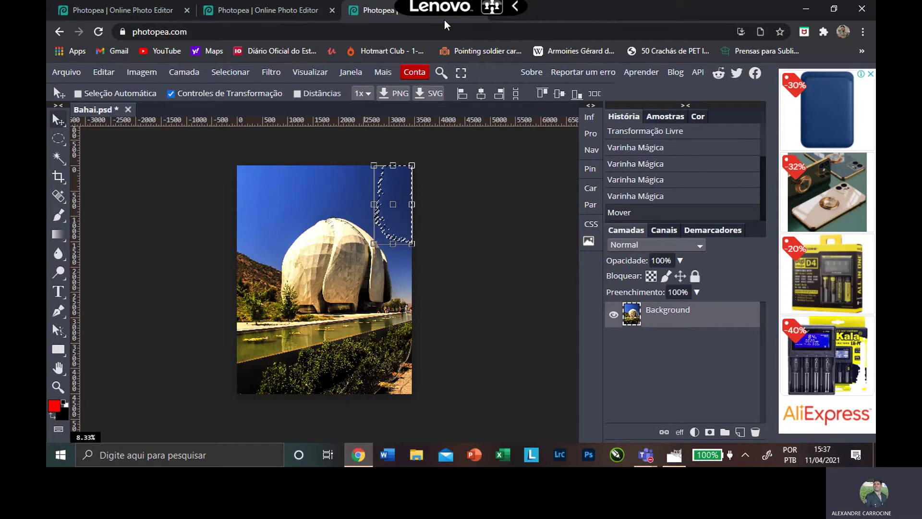
- Open a new browser tab and search Google Images for "ultraman"
right_click(540, 24)
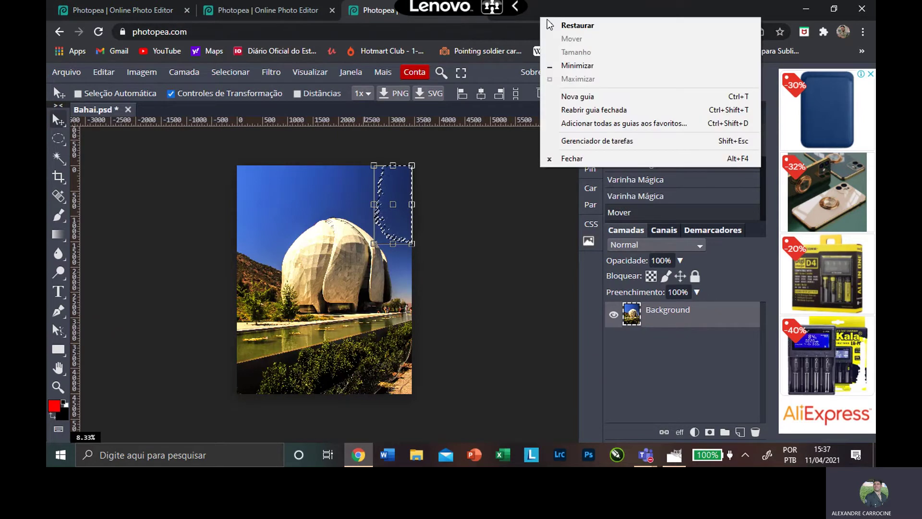
left_click(578, 96)
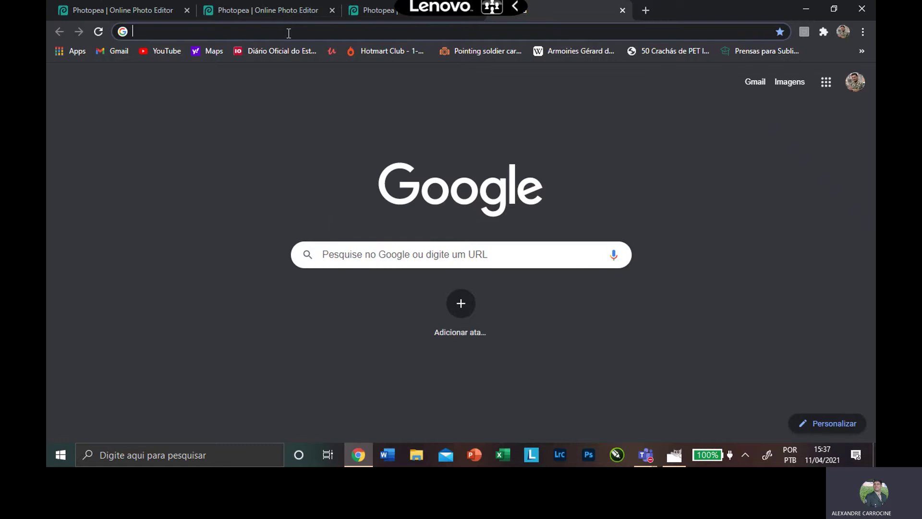
type("ultra")
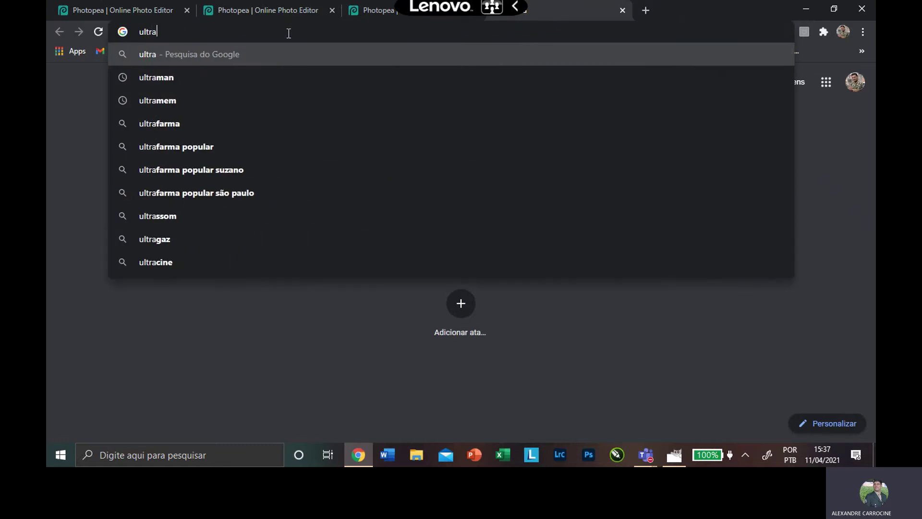
type("ma")
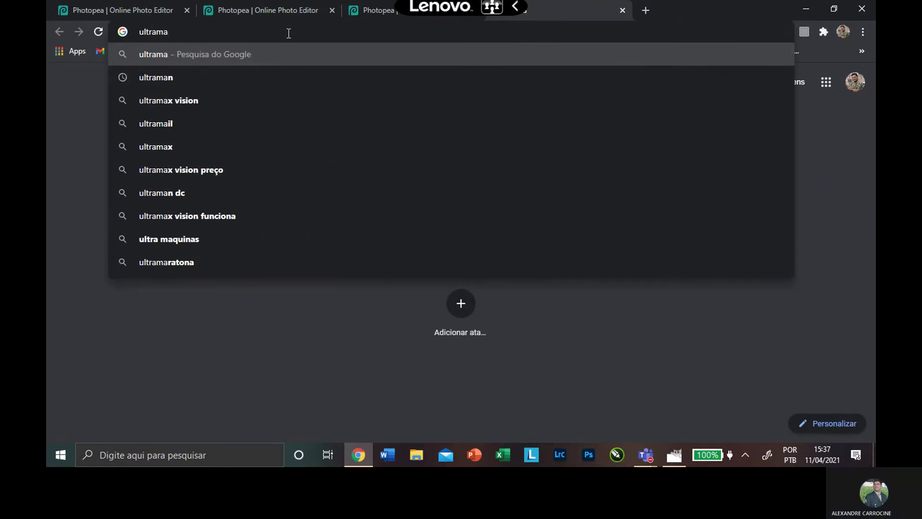
type("n")
key("Return")
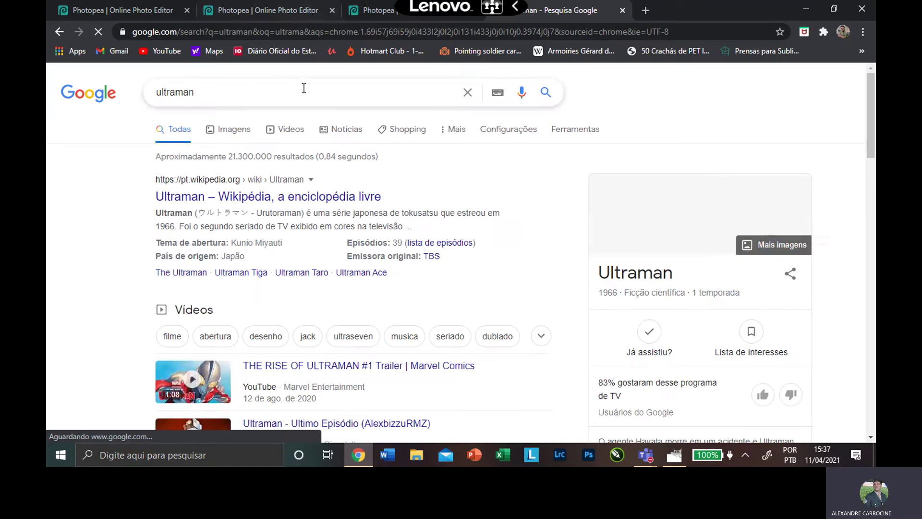
left_click(242, 140)
- Browse the image results and open the preview of the Heróis Nipônicos picture of Ultraman with crossed arms
scroll(419, 277, "down", 3)
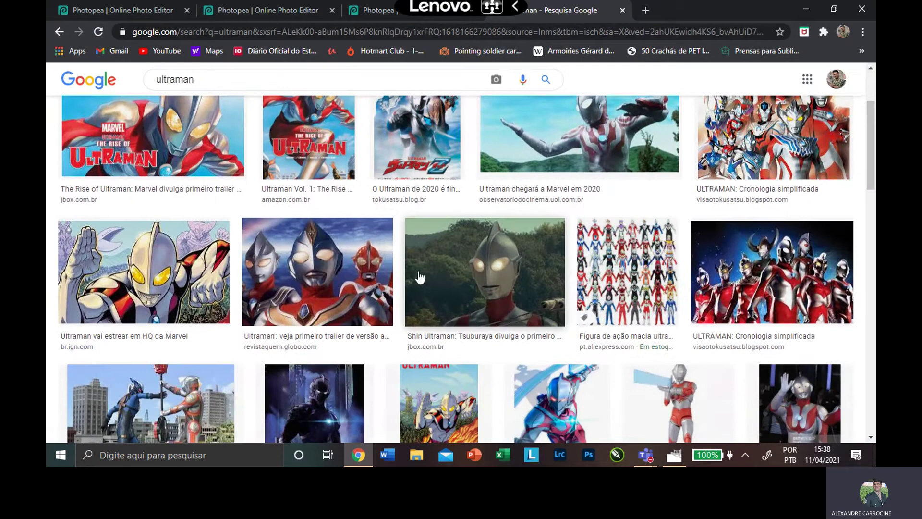
scroll(435, 271, "down", 15)
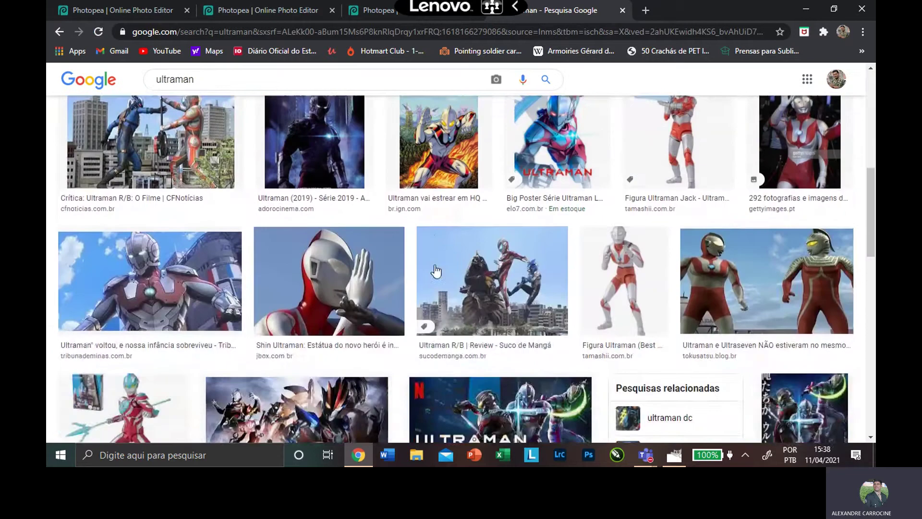
scroll(435, 269, "up", 2)
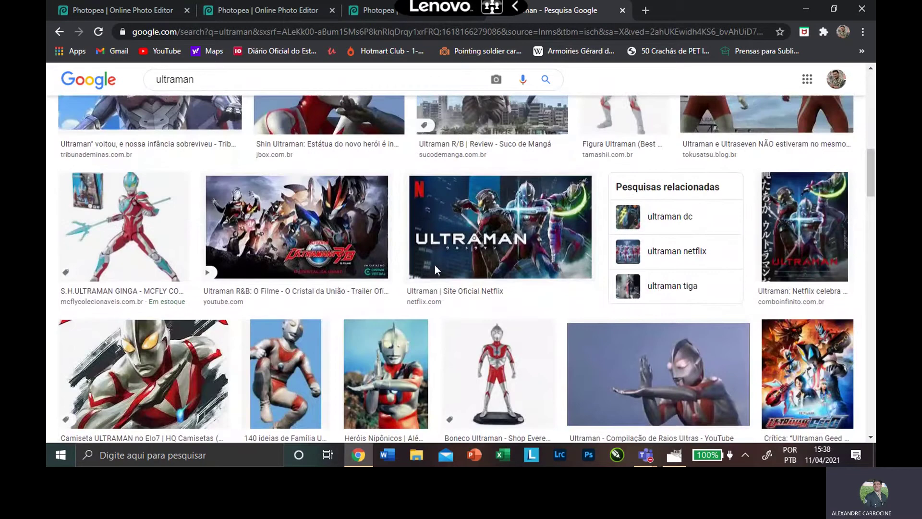
scroll(434, 269, "down", 1)
left_click(409, 276)
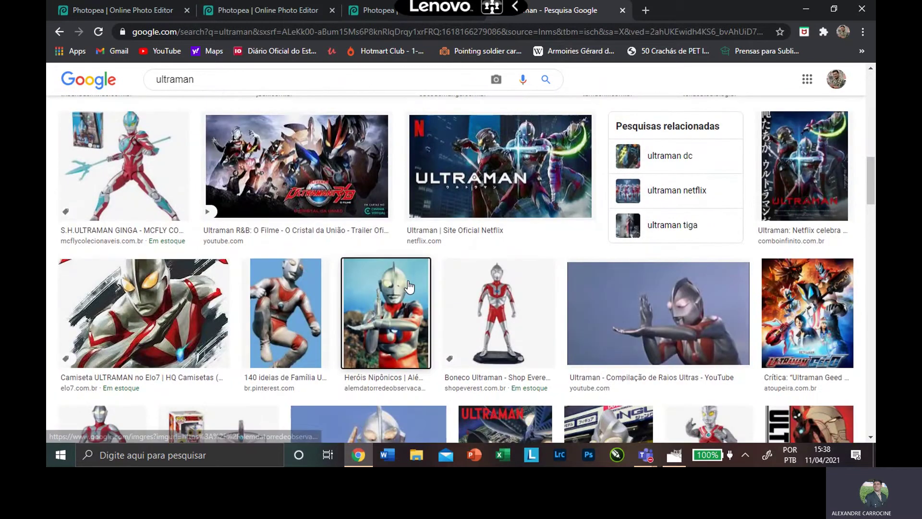
- Save the previewed picture as ultraman.jpg in the Área de Trabalho folder
right_click(681, 273)
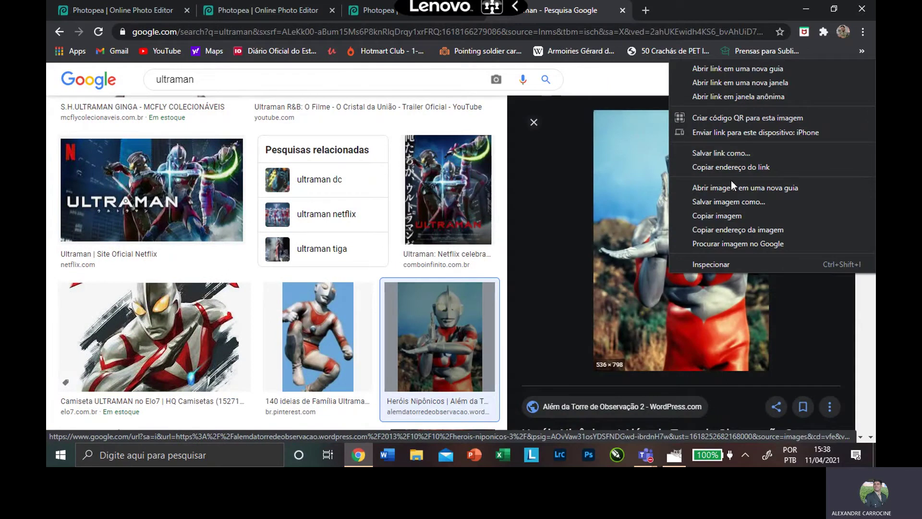
left_click(731, 206)
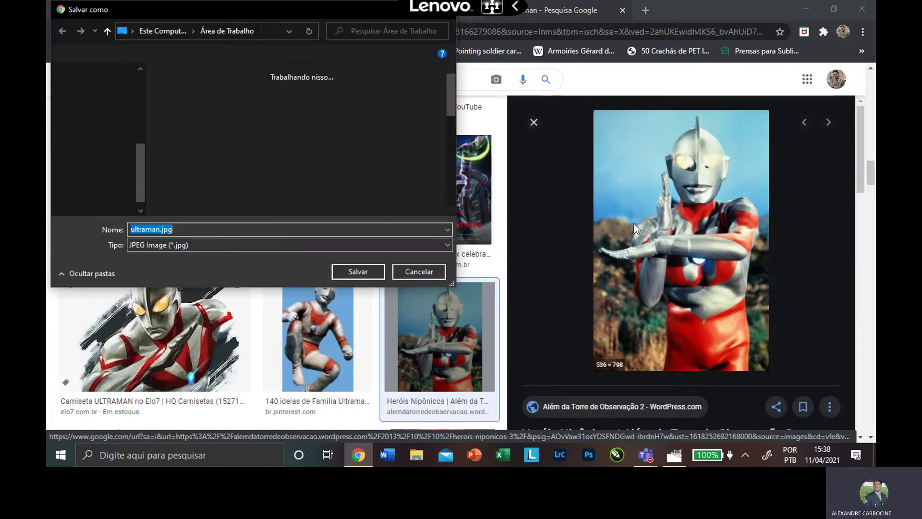
left_click(81, 91)
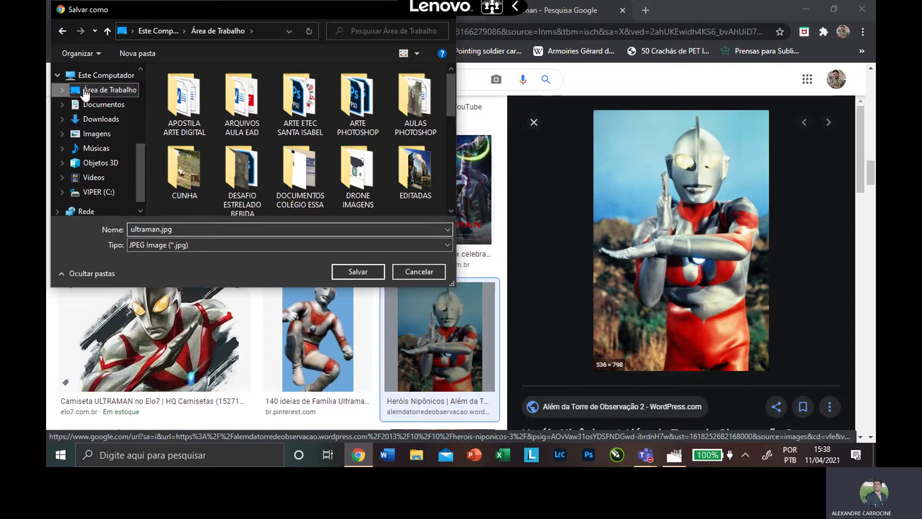
left_click(357, 272)
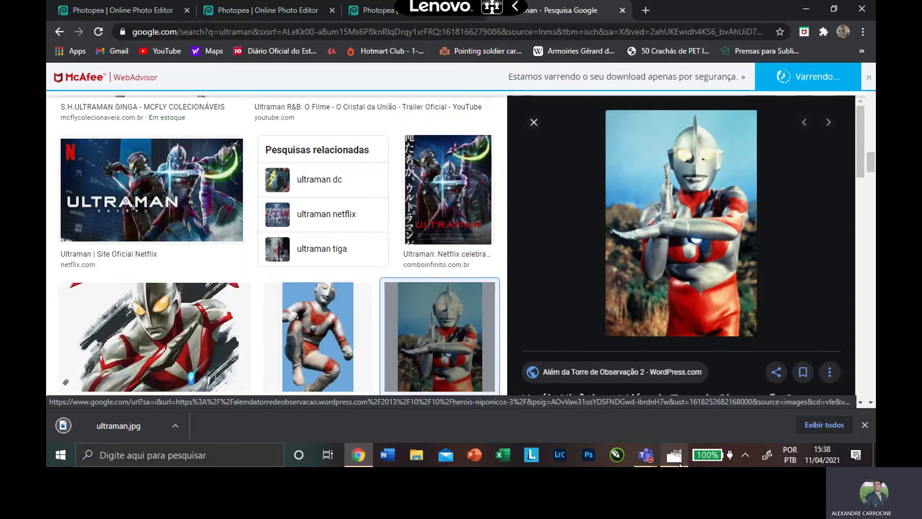
- Switch to GIMP and open ultraman.jpg from the Desktop folder
left_click(617, 455)
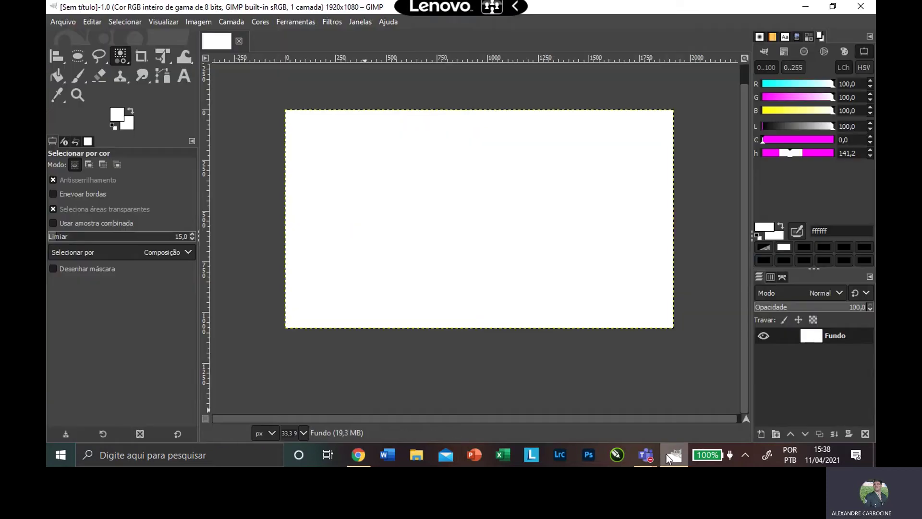
left_click(68, 21)
left_click(85, 68)
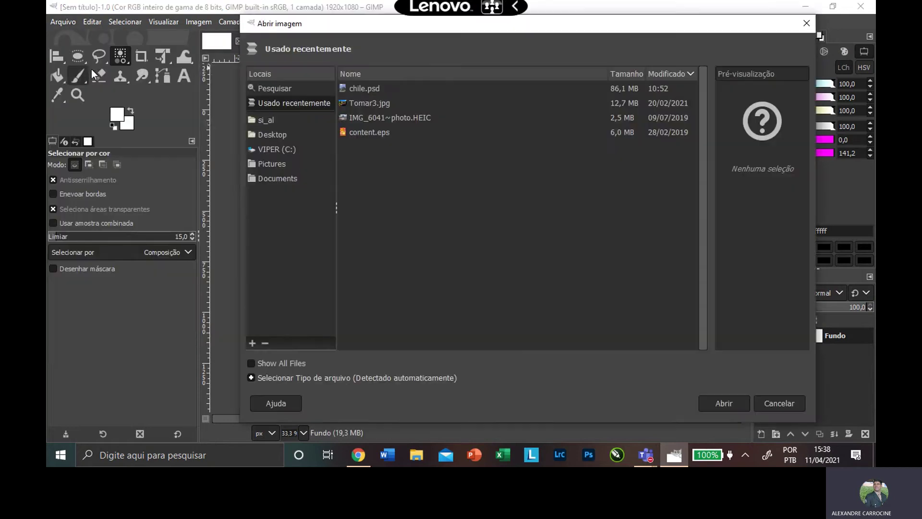
left_click(292, 135)
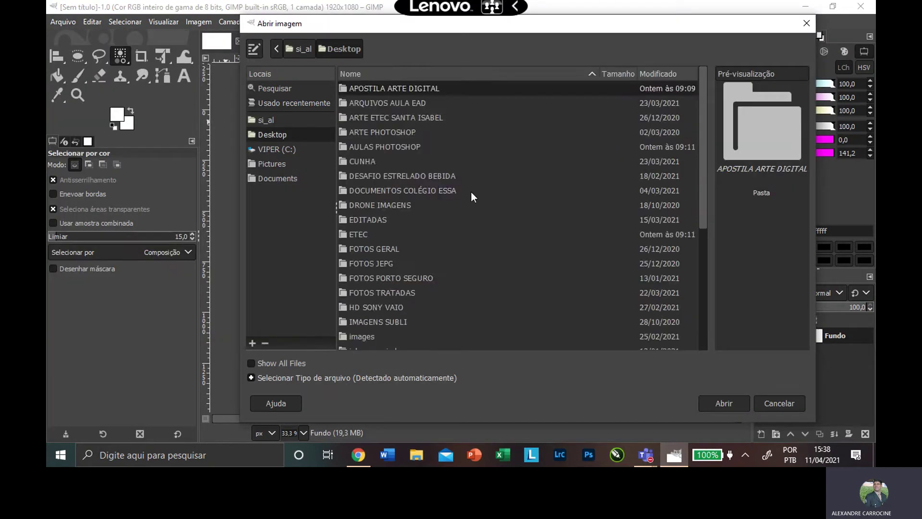
scroll(470, 197, "down", 5)
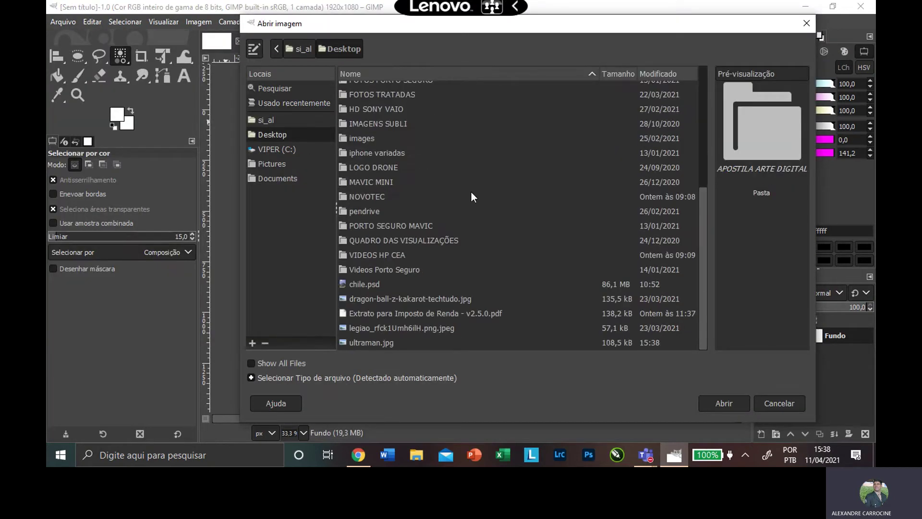
left_click(421, 348)
left_click(723, 403)
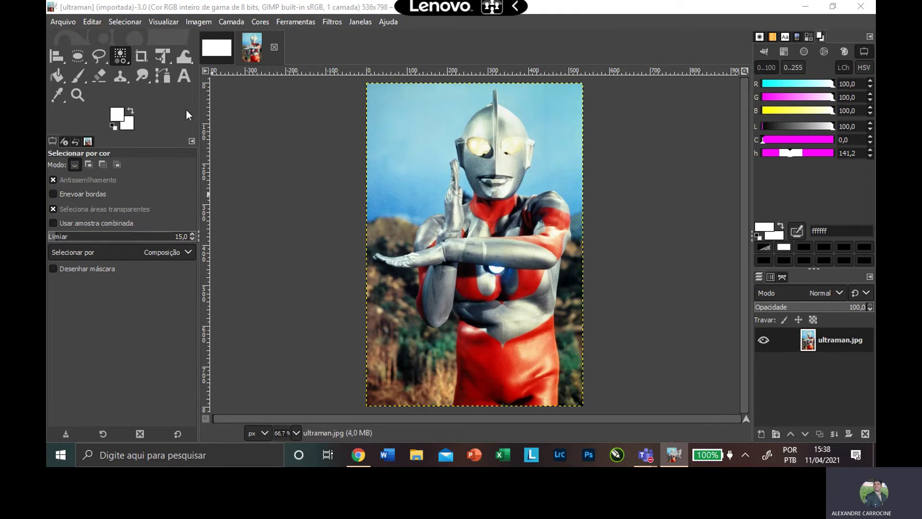
- Start a Unified Transform on the ultraman.jpg layer
left_click(164, 60)
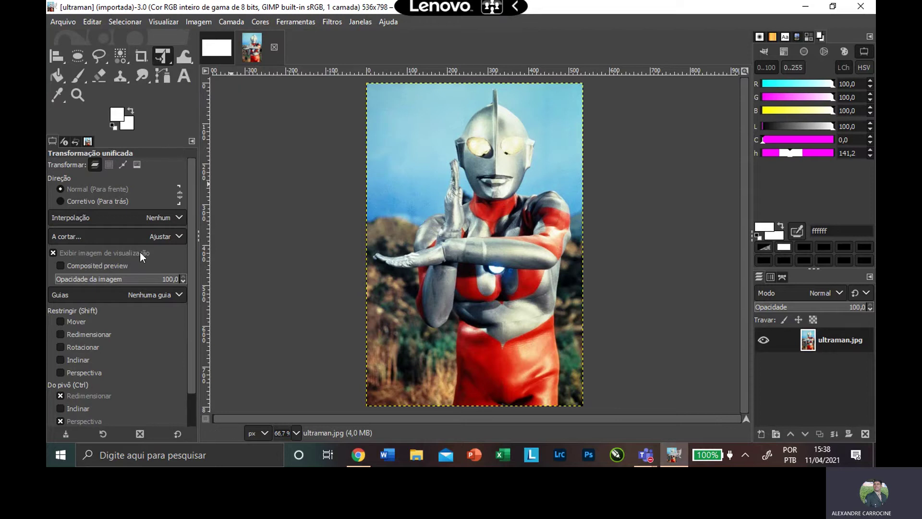
left_click(579, 109)
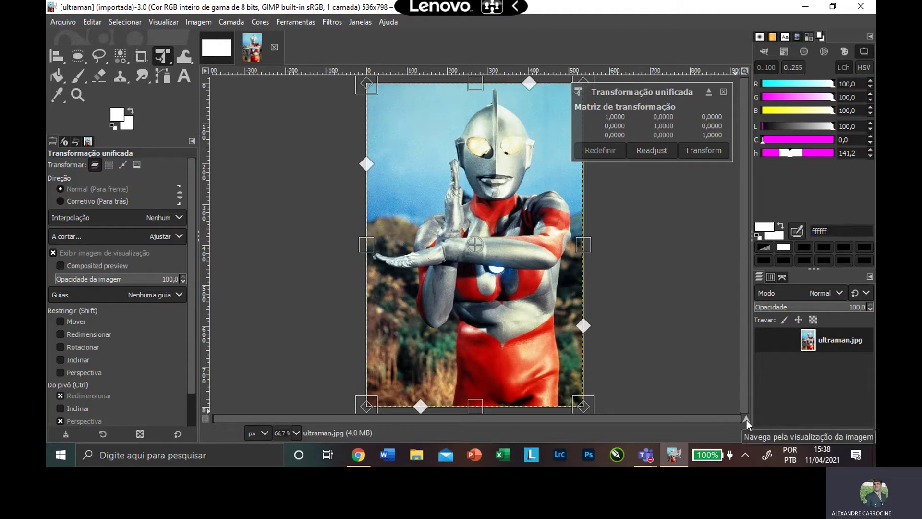
- Try to distort the picture by pulling its upper-left corner downward, and undo the change
left_click_drag(366, 84, 365, 136)
key("ctrl")
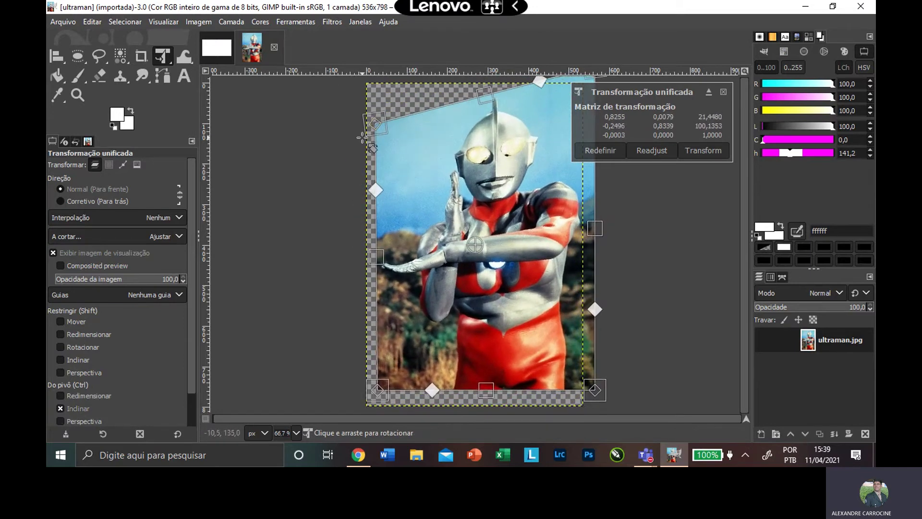
key("ctrl+z")
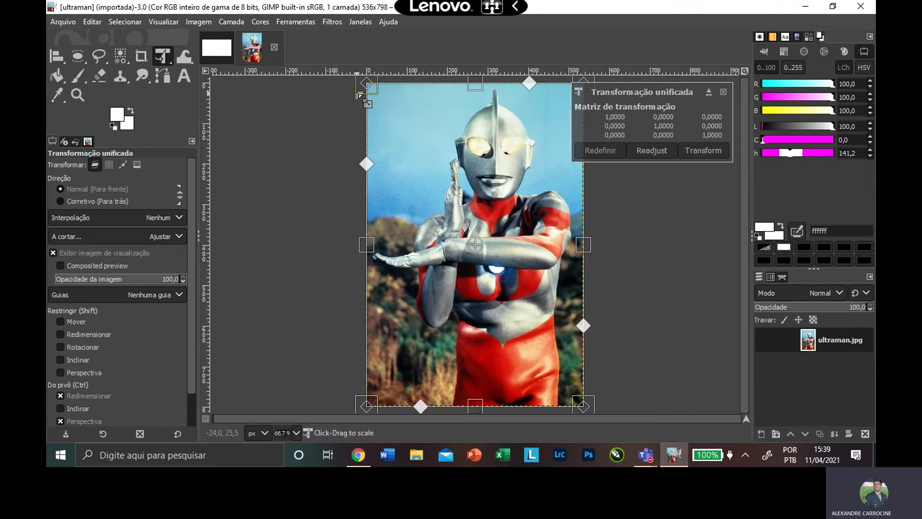
- Rotate and rescale the picture slightly, then widen it by pulling its left edge outward
left_click_drag(369, 88, 372, 85)
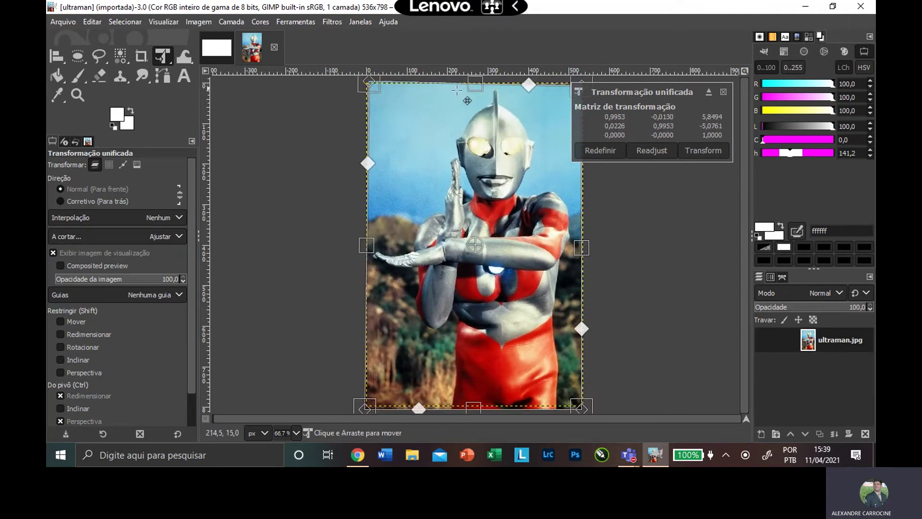
left_click_drag(473, 139, 473, 86)
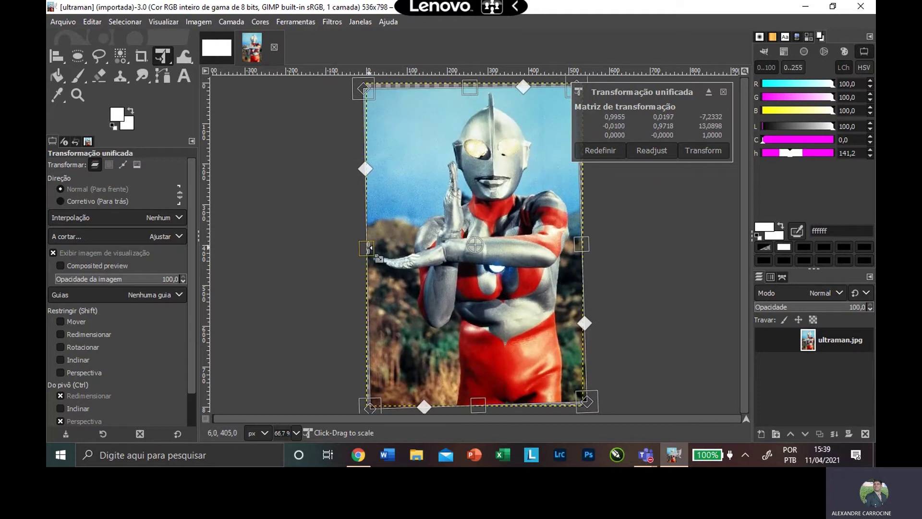
mouse_move(374, 249)
left_mouse_down()
mouse_move(430, 248)
mouse_move(362, 249)
left_mouse_up()
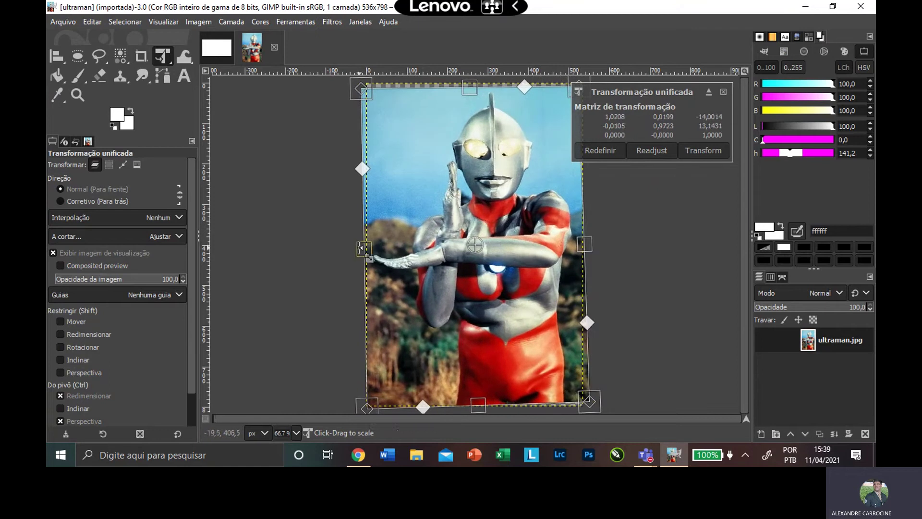
- Enable the Mover constraint and shrink the picture slightly from its upper-left corner
left_click(61, 322)
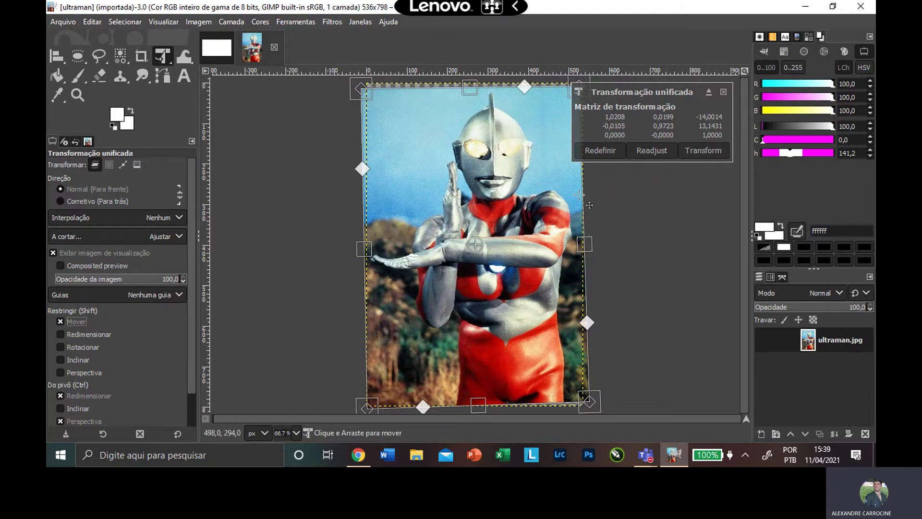
mouse_move(373, 101)
left_mouse_down()
mouse_move(408, 159)
mouse_move(380, 152)
mouse_move(379, 112)
mouse_move(406, 185)
mouse_move(377, 96)
mouse_move(386, 92)
mouse_move(377, 101)
left_mouse_up()
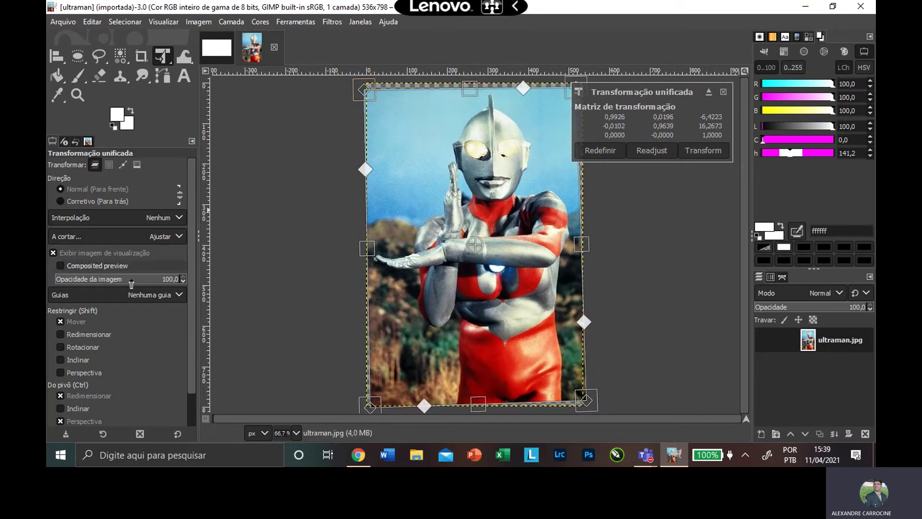
- Replace the Mover constraint with Redimensionar, try a perspective distortion from the picture's upper-left corner, and undo it
left_click(62, 322)
left_click(67, 334)
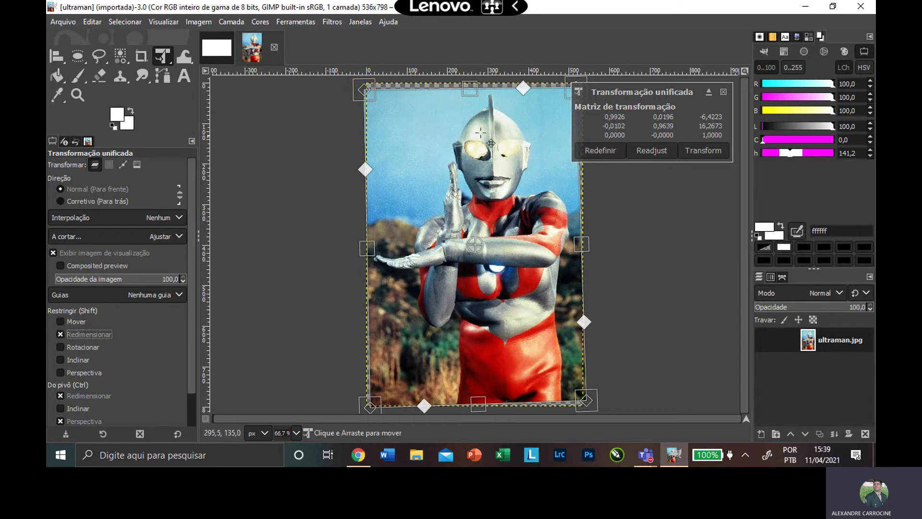
left_click_drag(377, 98, 407, 90)
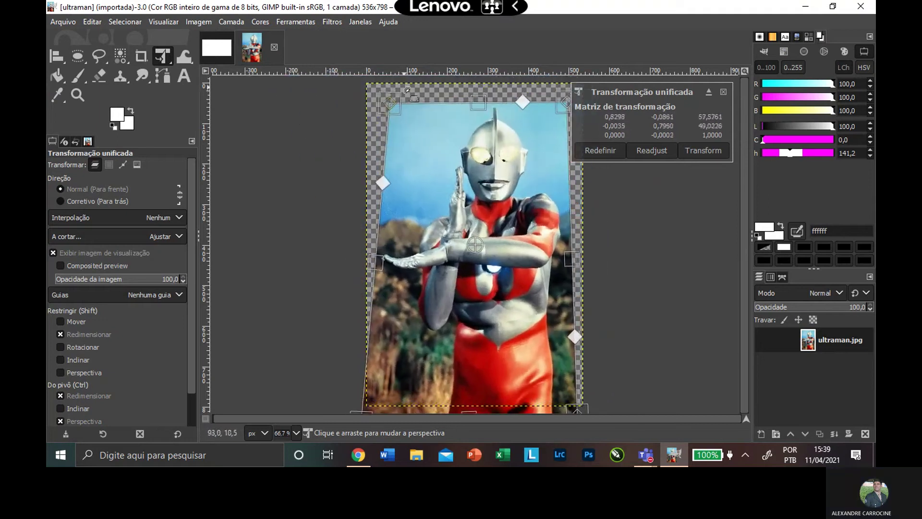
key("ctrl+z")
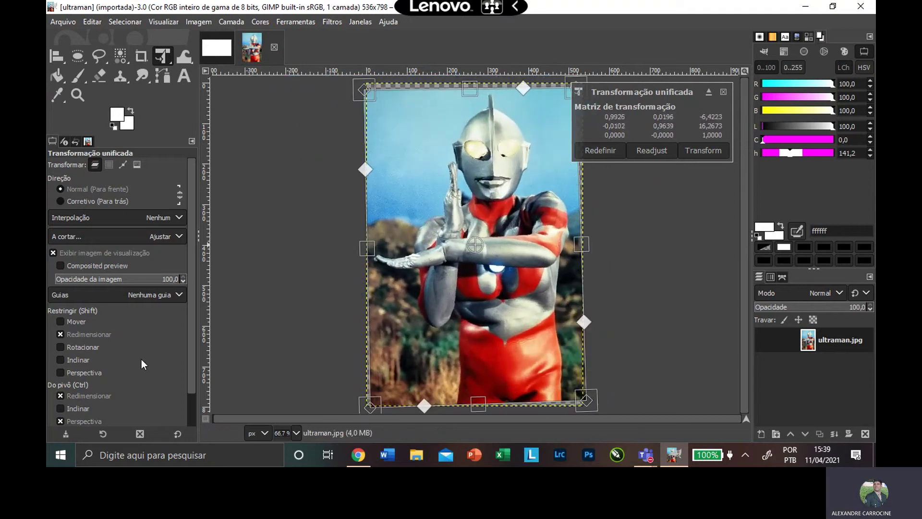
- Replace the Redimensionar constraint with Rotacionar, try tilting the picture counter-clockwise from its upper-left corner, and undo it
left_click(59, 336)
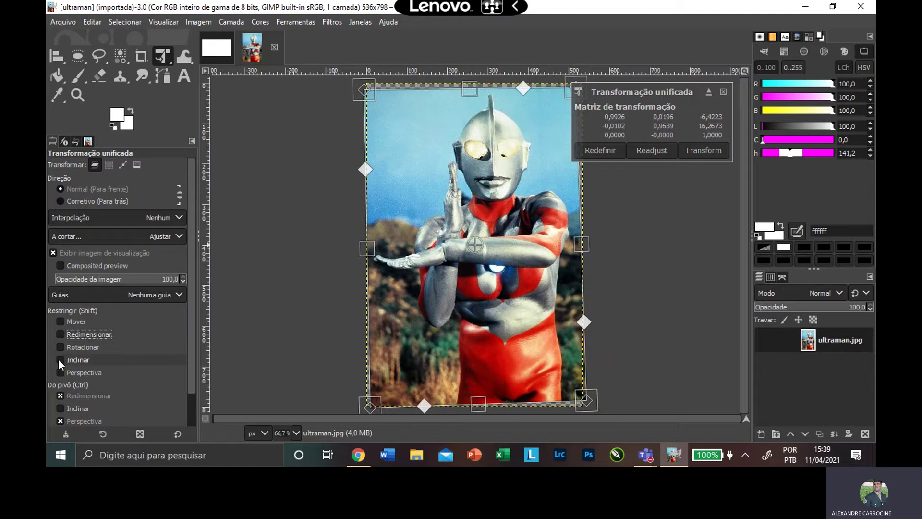
left_click(61, 349)
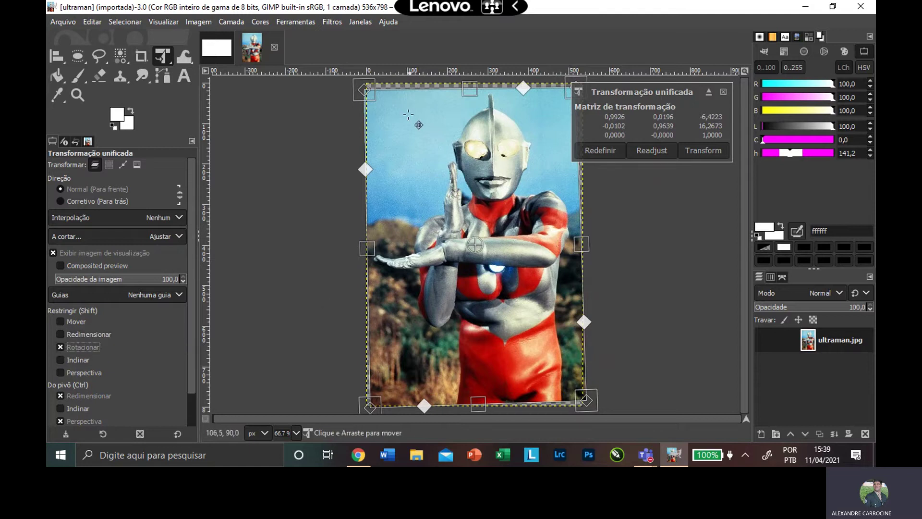
mouse_move(370, 91)
left_mouse_down()
mouse_move(261, 90)
mouse_move(387, 115)
mouse_move(370, 96)
mouse_move(355, 103)
mouse_move(364, 104)
left_mouse_up()
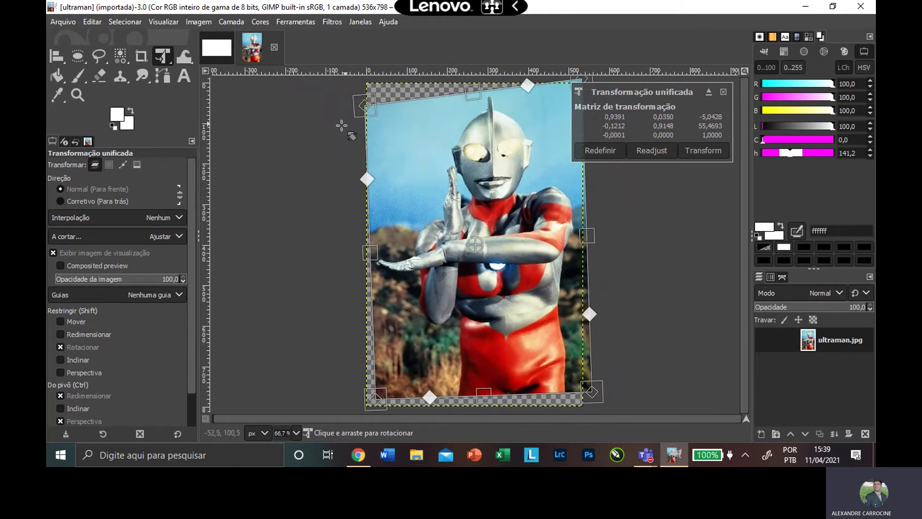
key("ctrl")
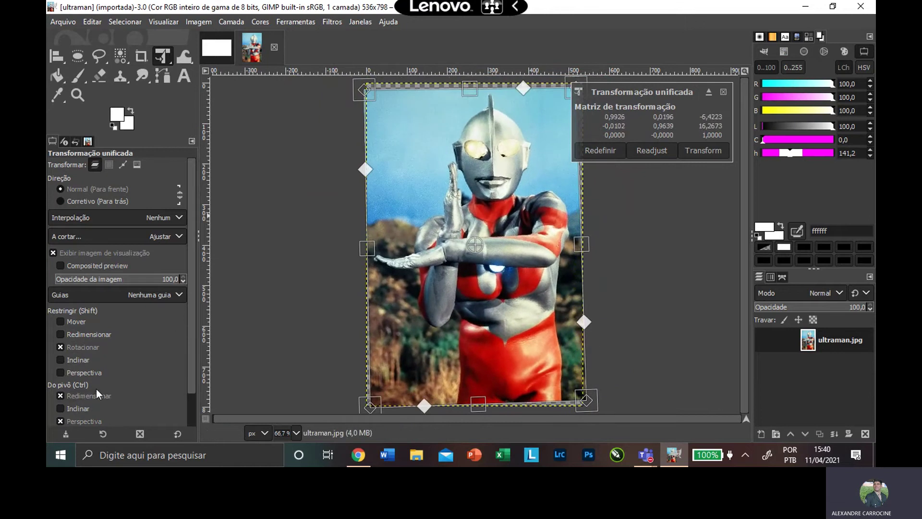
- Replace the Rotacionar constraint with Inclinar and try distorting the picture from its upper-left corner
left_click(60, 360)
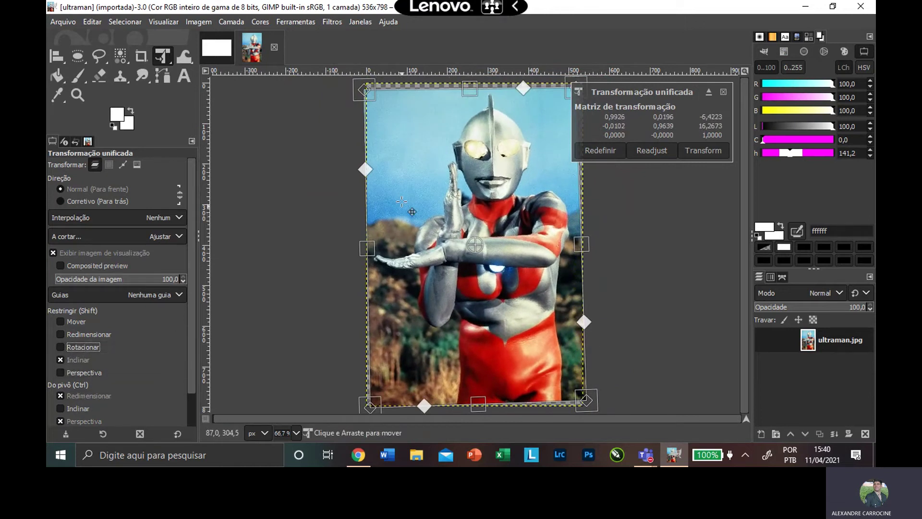
left_click_drag(386, 102, 345, 92)
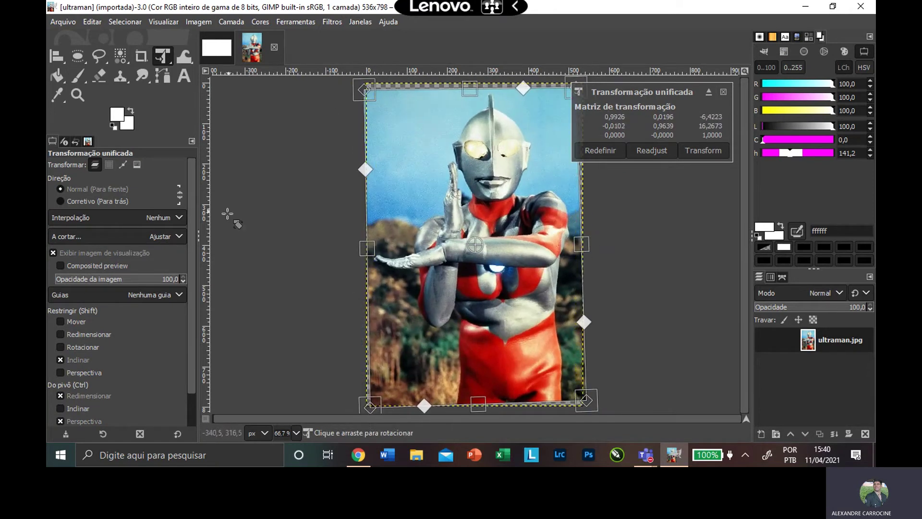
- Try the Perspectiva constraint on the picture in place of Inclinar, and turn the constraint off again
left_click(62, 374)
left_click(60, 360)
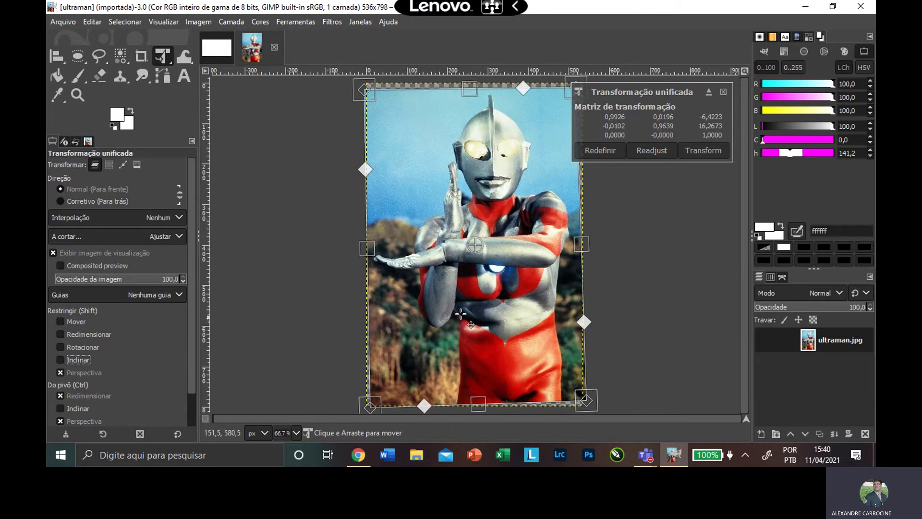
mouse_move(465, 196)
left_mouse_down()
mouse_move(519, 276)
mouse_move(442, 120)
mouse_move(461, 186)
mouse_move(496, 188)
mouse_move(449, 186)
mouse_move(467, 195)
left_mouse_up()
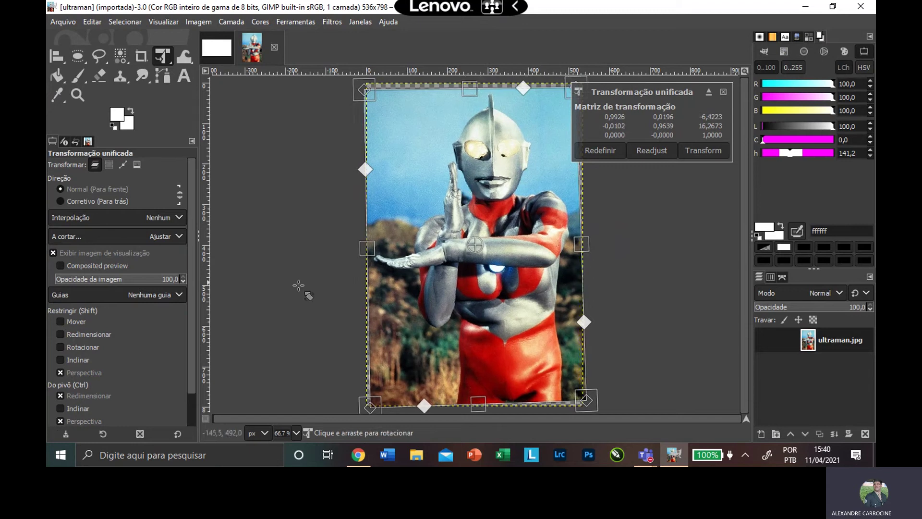
scroll(79, 373, "down", 2)
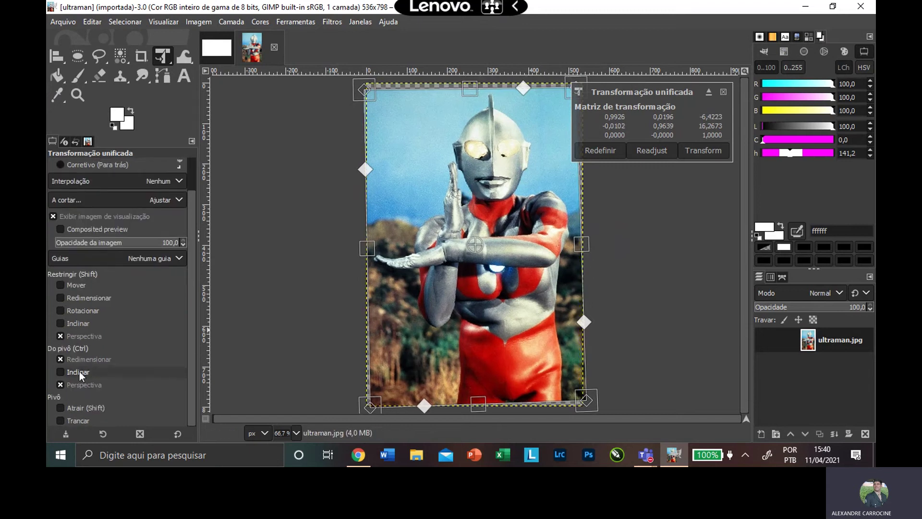
left_click(63, 335)
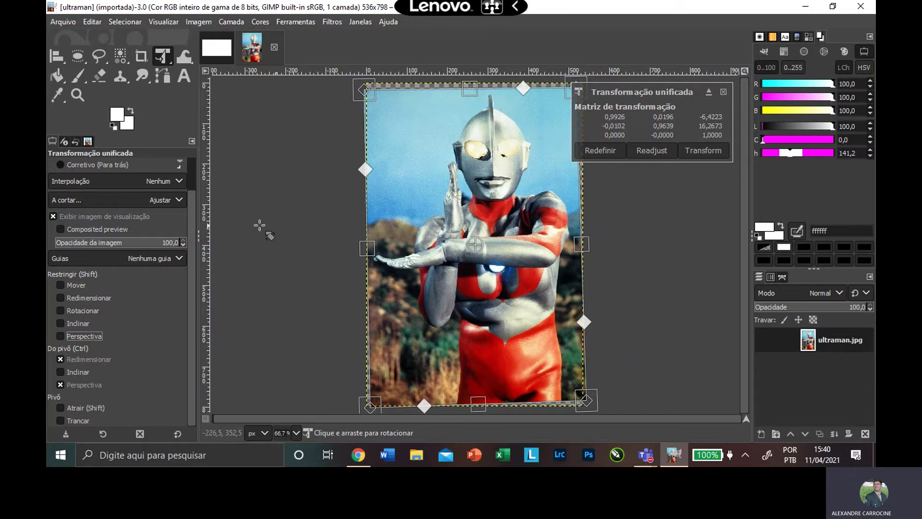
- Use Warp Transform at size 259,36 to swirl Ultraman's face with Remoinho à direita, and undo the last stroke
left_click(183, 58)
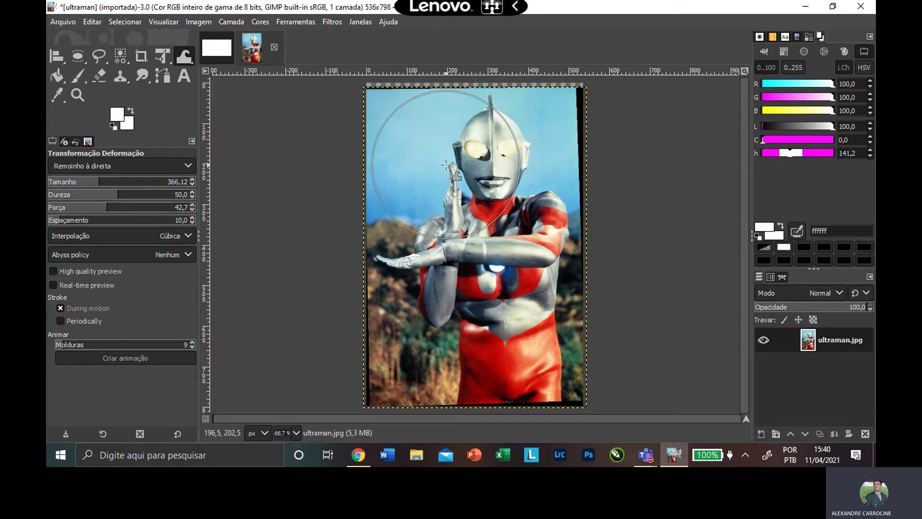
left_click(85, 181)
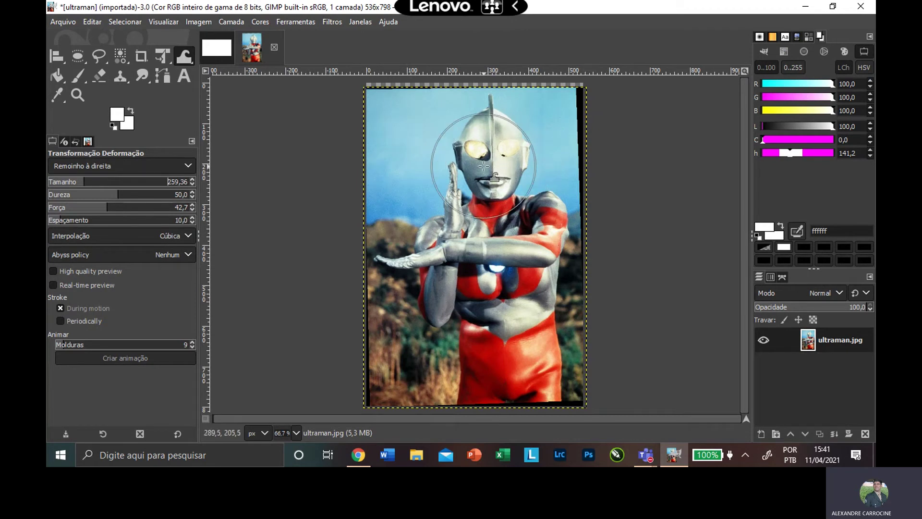
left_click_drag(483, 165, 495, 155)
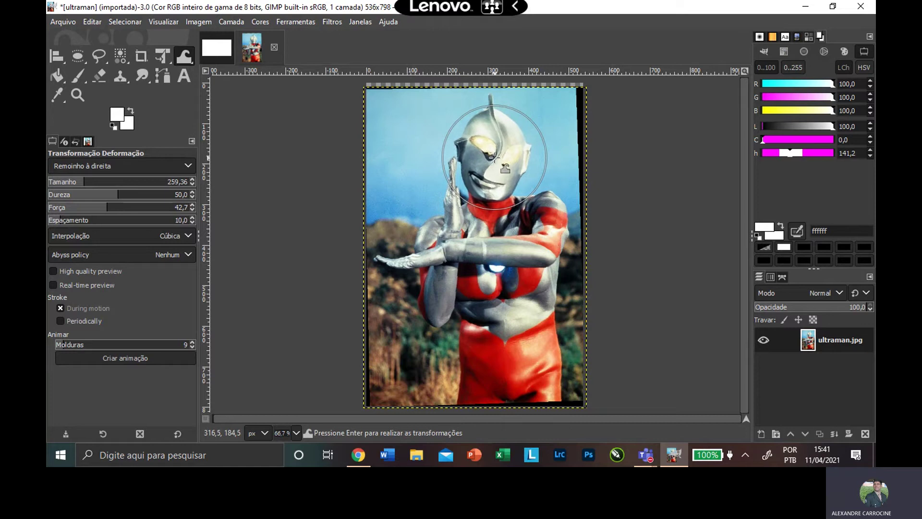
key("ctrl+z")
- Set the warp behaviour to Remoinho à esquerda and try swirling the face in the opposite direction
left_click(186, 166)
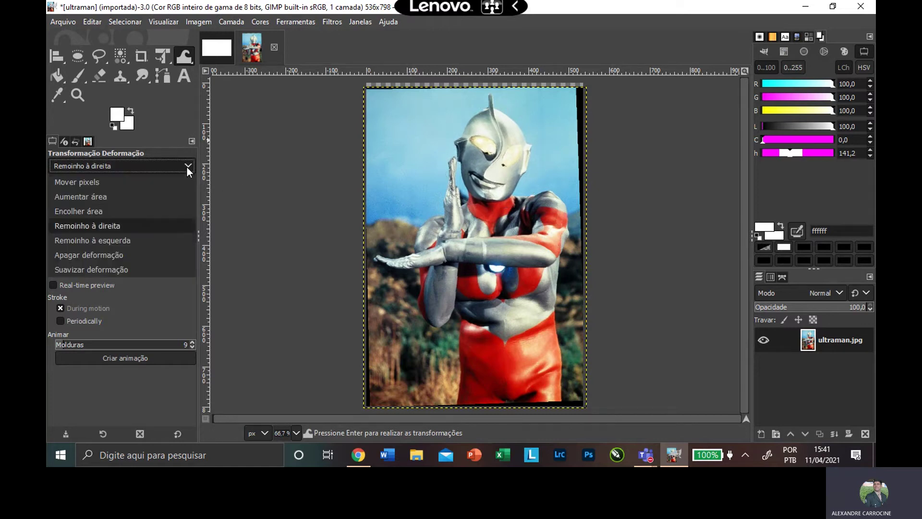
left_click(159, 240)
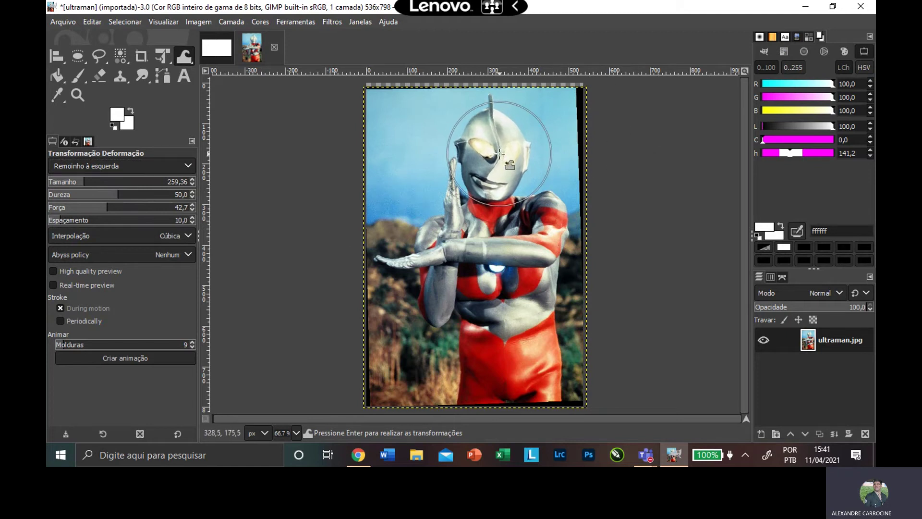
mouse_move(495, 151)
left_mouse_down()
mouse_move(506, 136)
mouse_move(465, 157)
mouse_move(542, 158)
mouse_move(488, 138)
mouse_move(454, 200)
mouse_move(487, 198)
mouse_move(426, 196)
left_mouse_up()
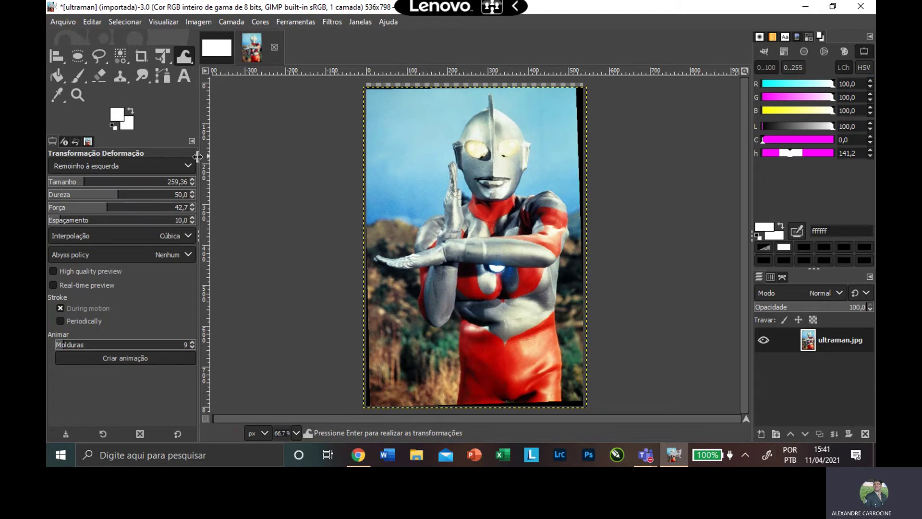
- Warp parts of Ultraman's head, raised hand and body using the Mover pixels behaviour
left_click(175, 162)
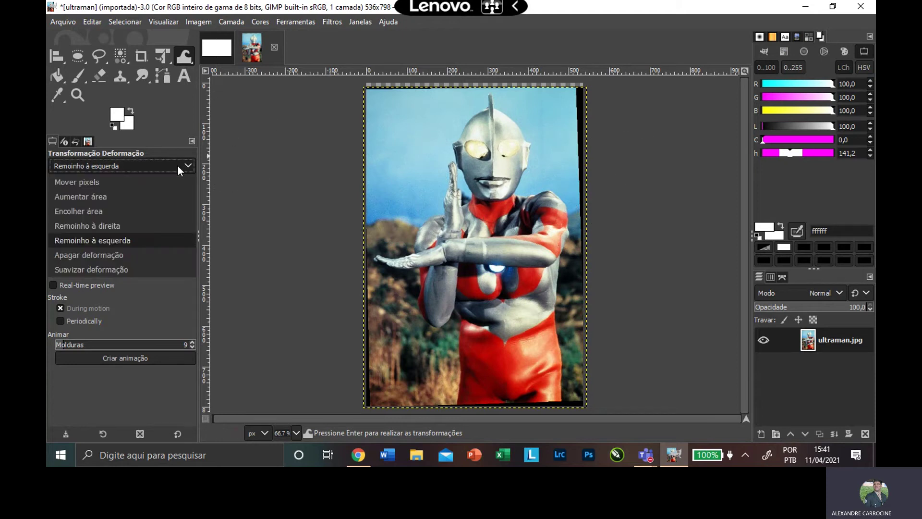
left_click(149, 180)
mouse_move(447, 146)
left_mouse_down()
mouse_move(413, 152)
mouse_move(446, 133)
mouse_move(406, 135)
mouse_move(418, 159)
mouse_move(409, 205)
mouse_move(425, 296)
mouse_move(447, 357)
mouse_move(560, 353)
mouse_move(555, 364)
mouse_move(554, 354)
mouse_move(452, 370)
mouse_move(522, 300)
mouse_move(548, 289)
mouse_move(576, 298)
left_mouse_up()
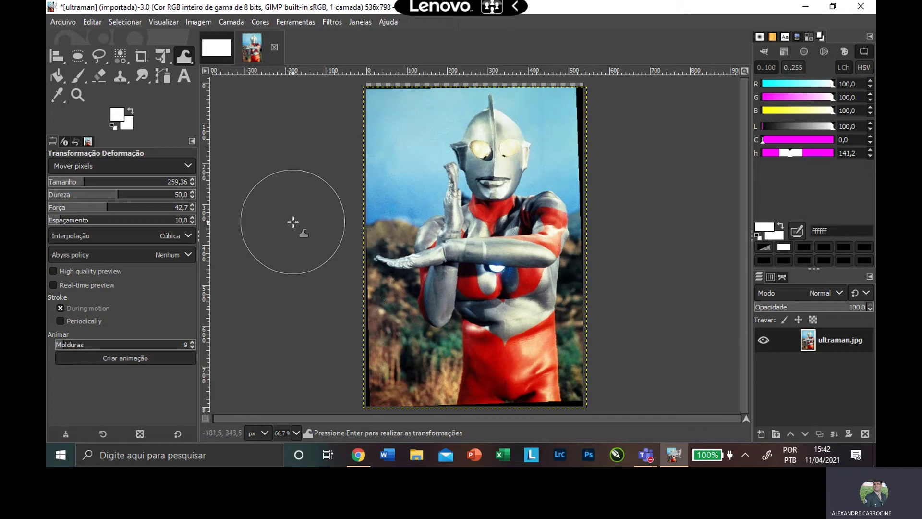
- Enlarge parts of Ultraman's chest and face using the Aumentar área warp behaviour
left_click(195, 165)
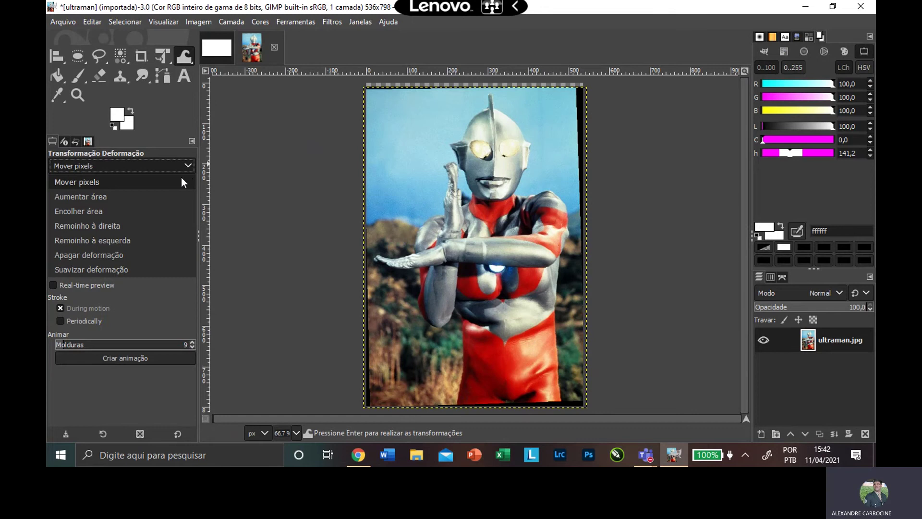
left_click(169, 191)
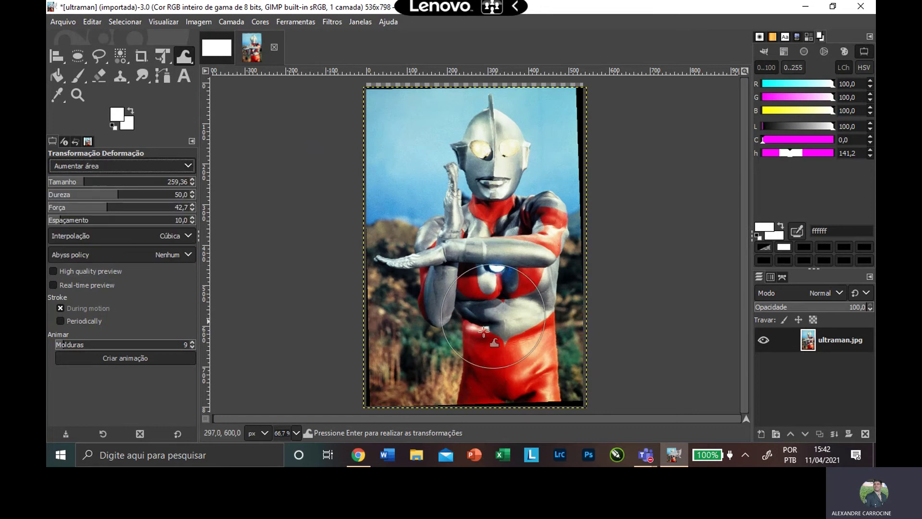
left_click_drag(479, 290, 534, 283)
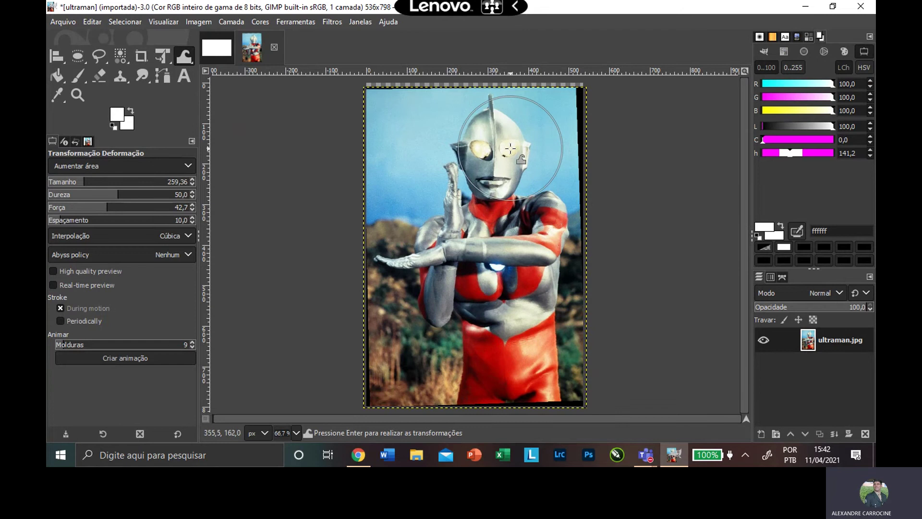
left_click_drag(510, 148, 480, 153)
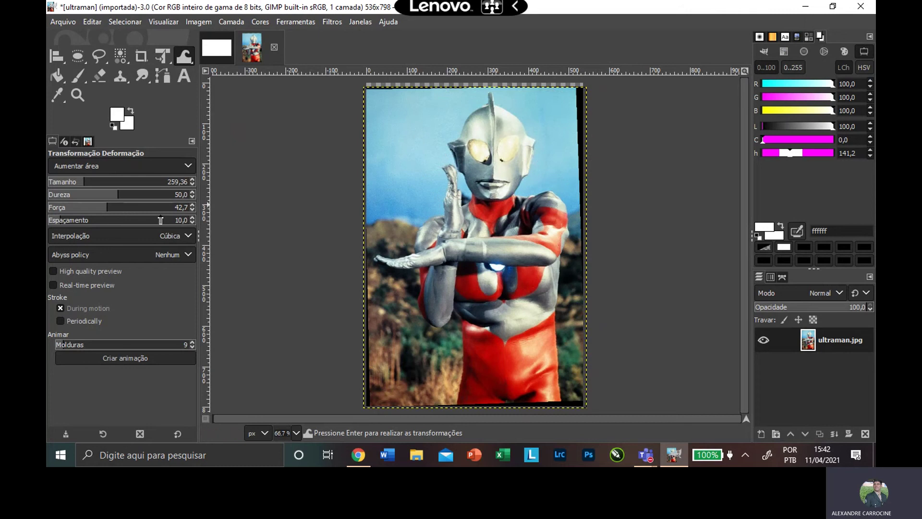
- Smooth the head's warping with Suavizar deformação, and shrink the mouth and chin area with Encolher área
left_click(174, 167)
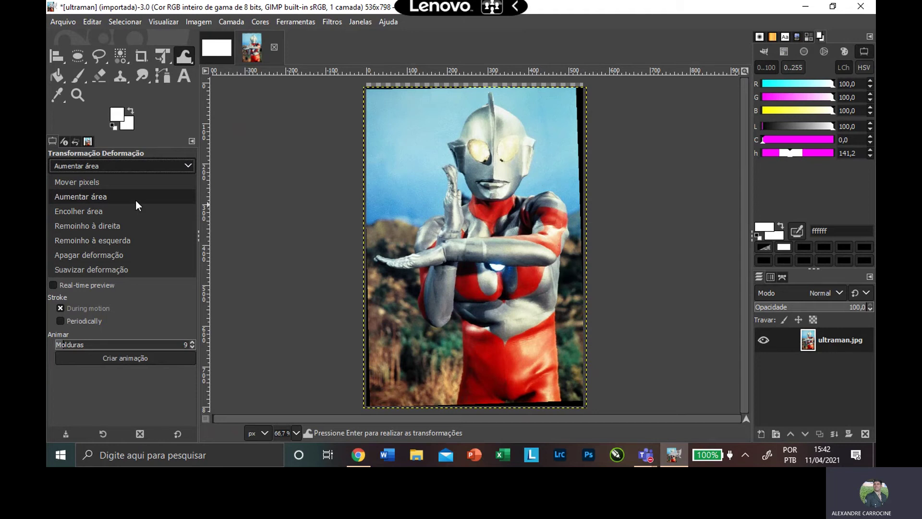
left_click(143, 268)
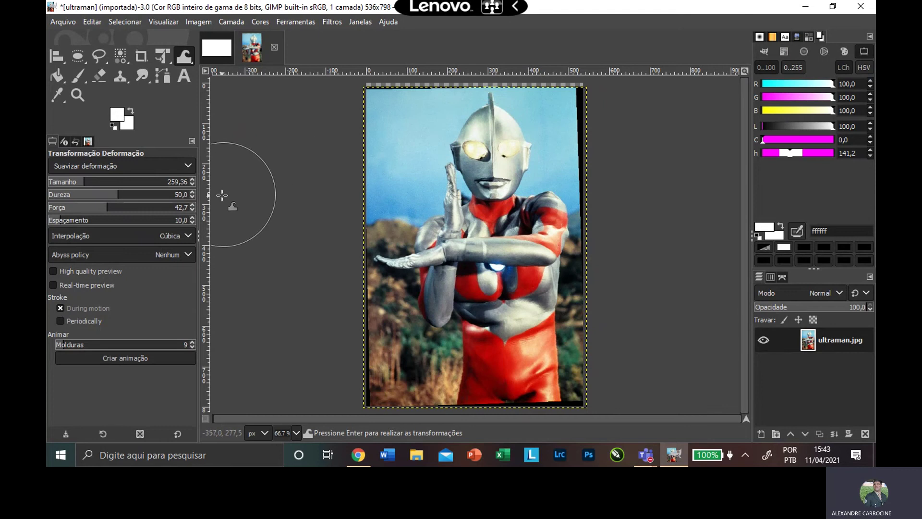
left_click(188, 166)
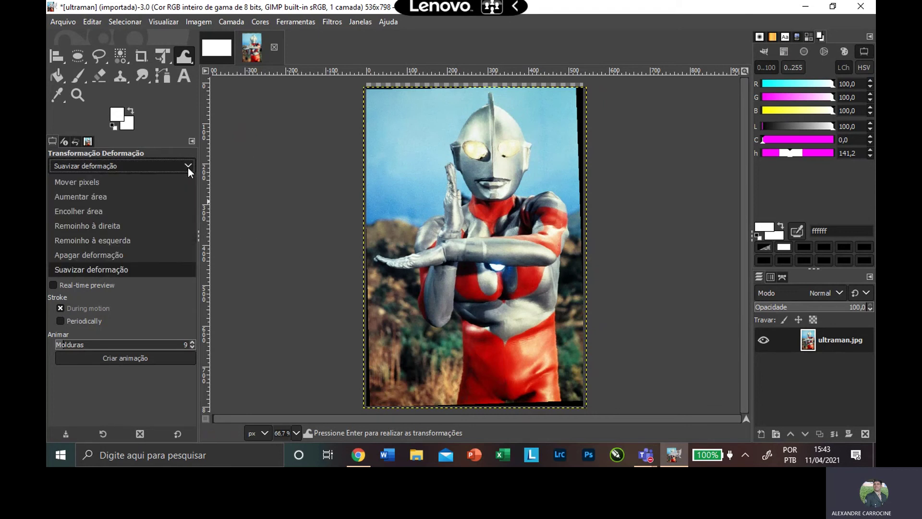
left_click(155, 211)
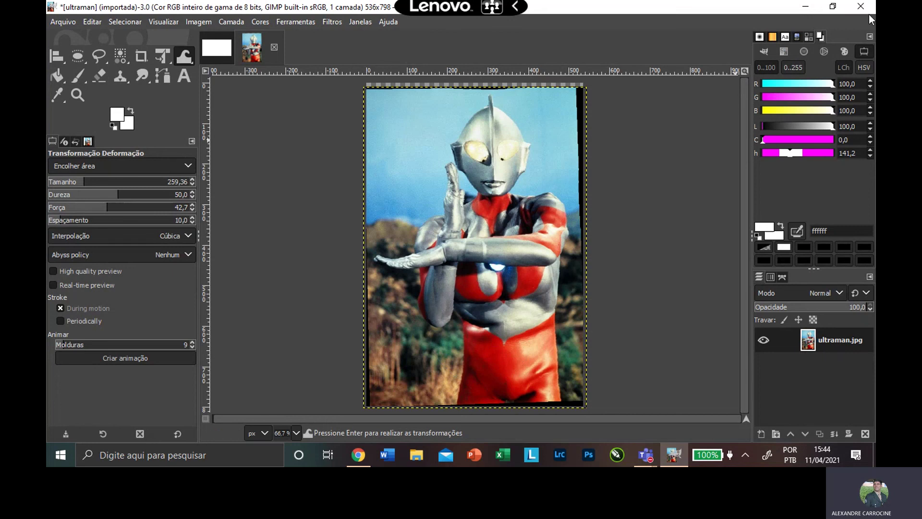
- Switch to the AULA INICIAL meeting in Microsoft Teams and turn on the camera
left_click(670, 454)
mouse_move(646, 454)
left_click(655, 389)
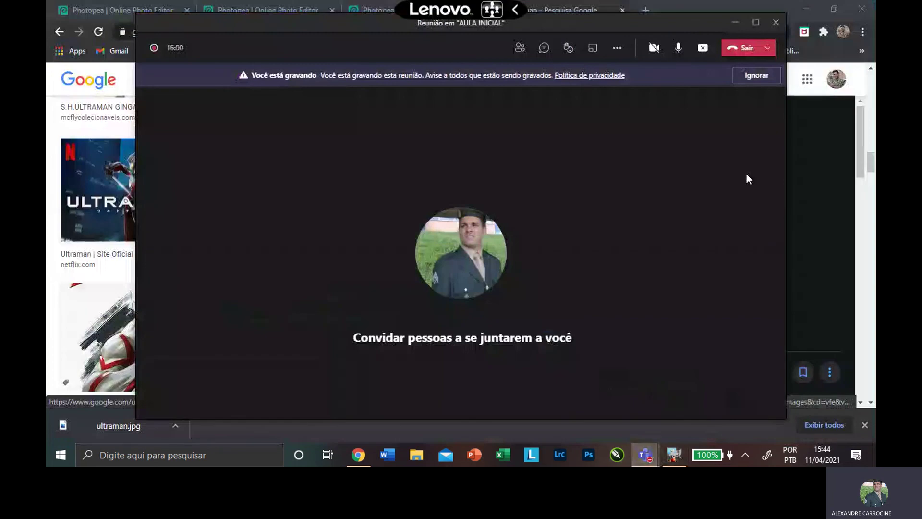
left_click(657, 47)
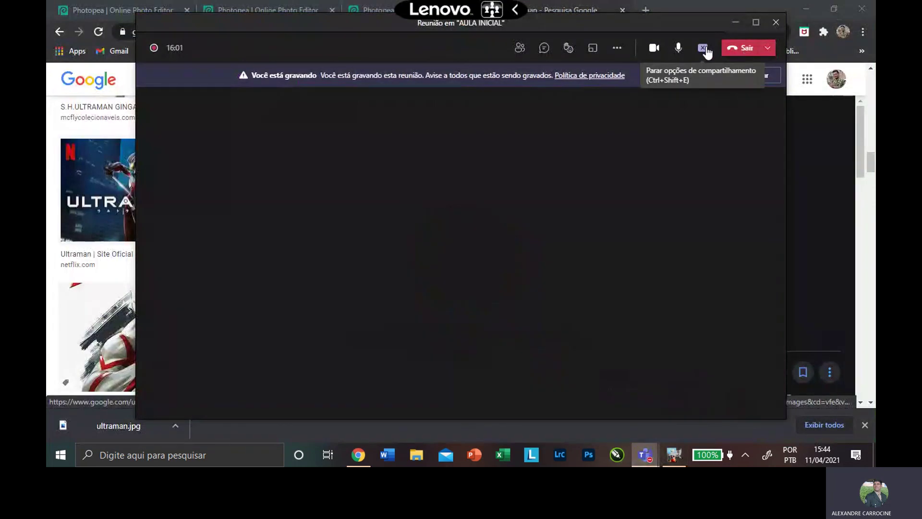